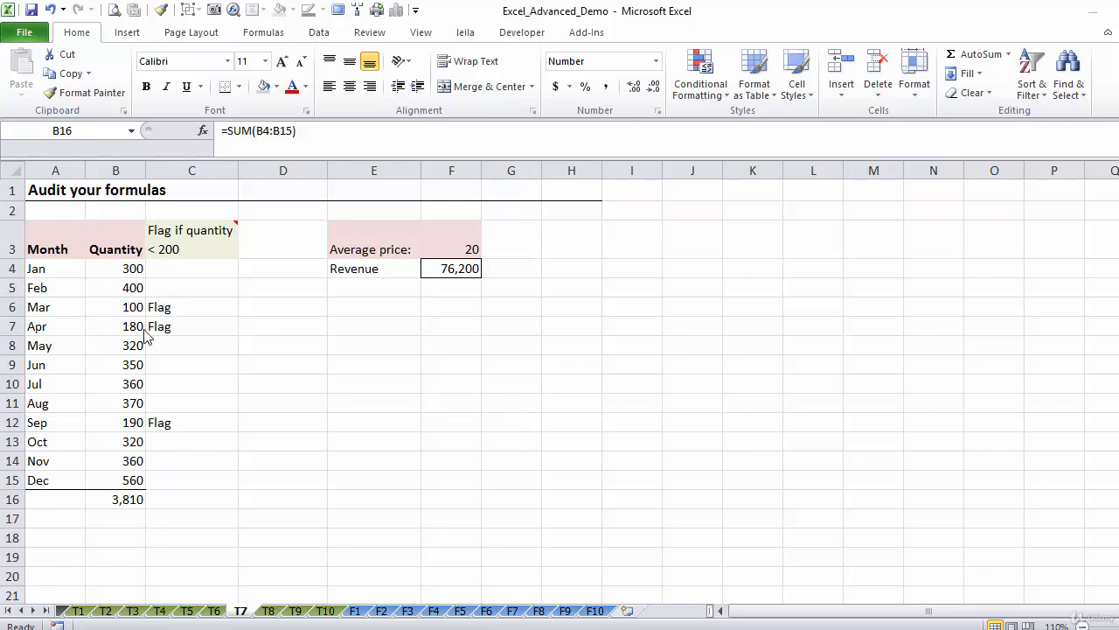
Show the formulas behind the cells of sheet T7, and switch the display back to results
left_click(125, 502)
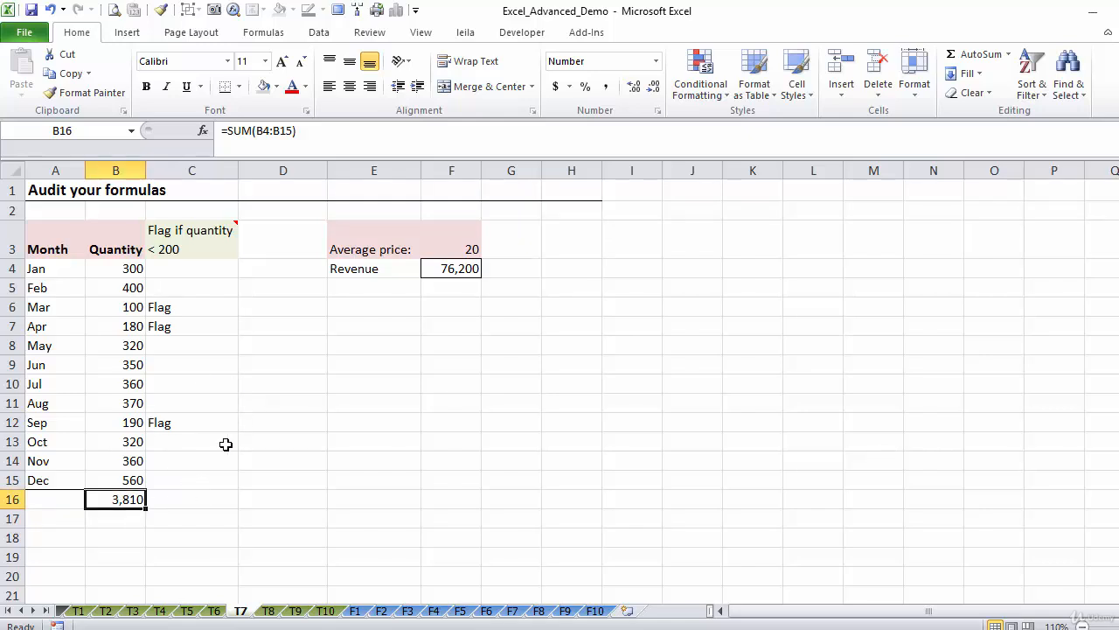
left_click(261, 35)
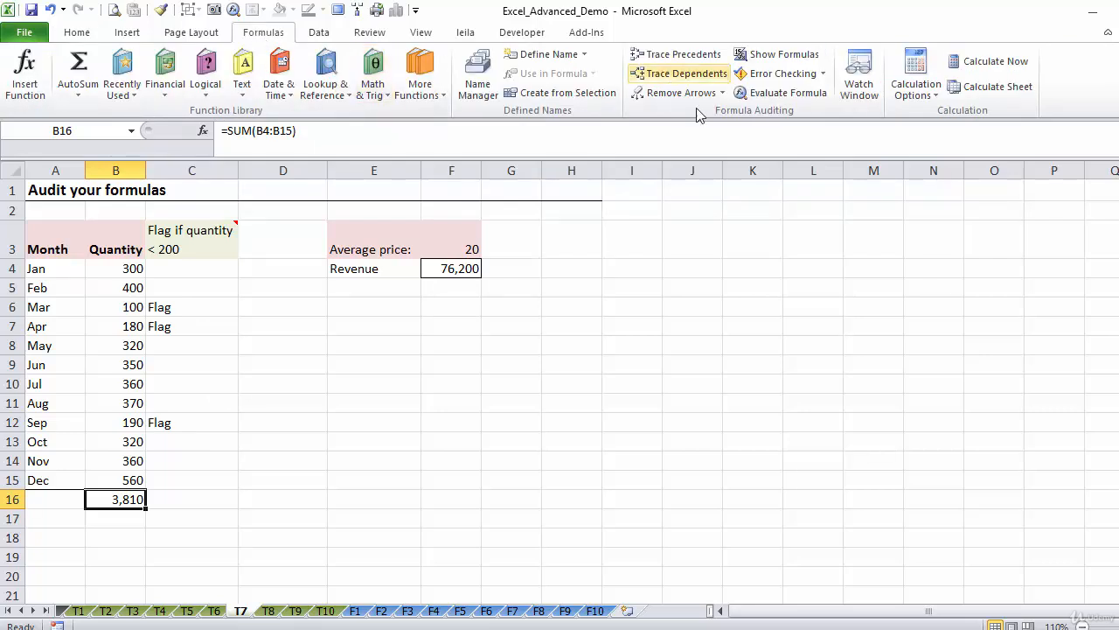
left_click(785, 54)
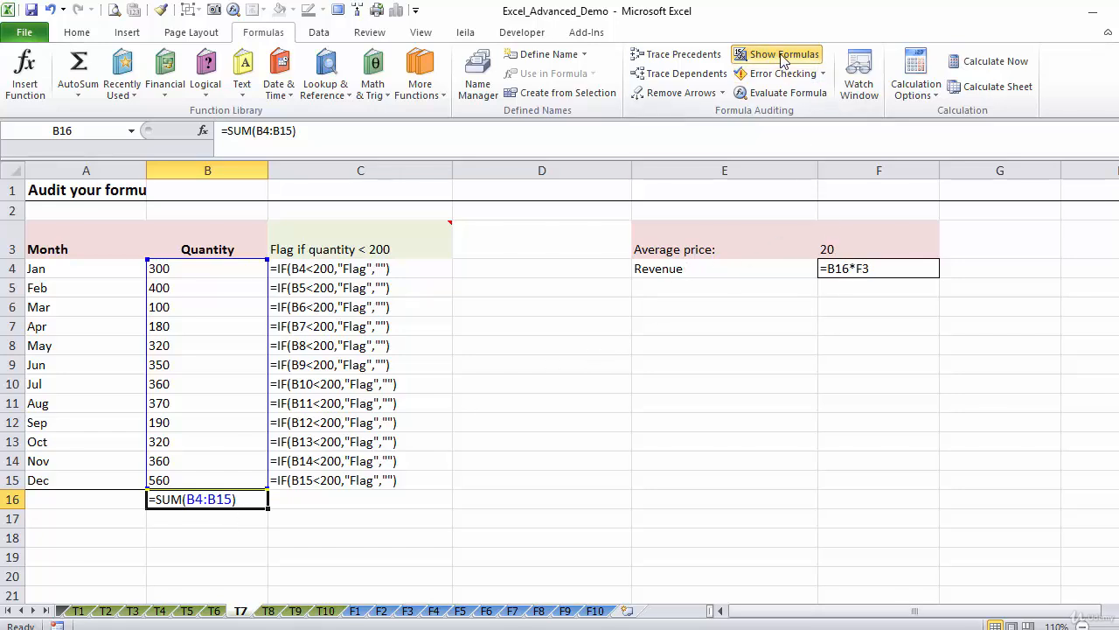
left_click(748, 53)
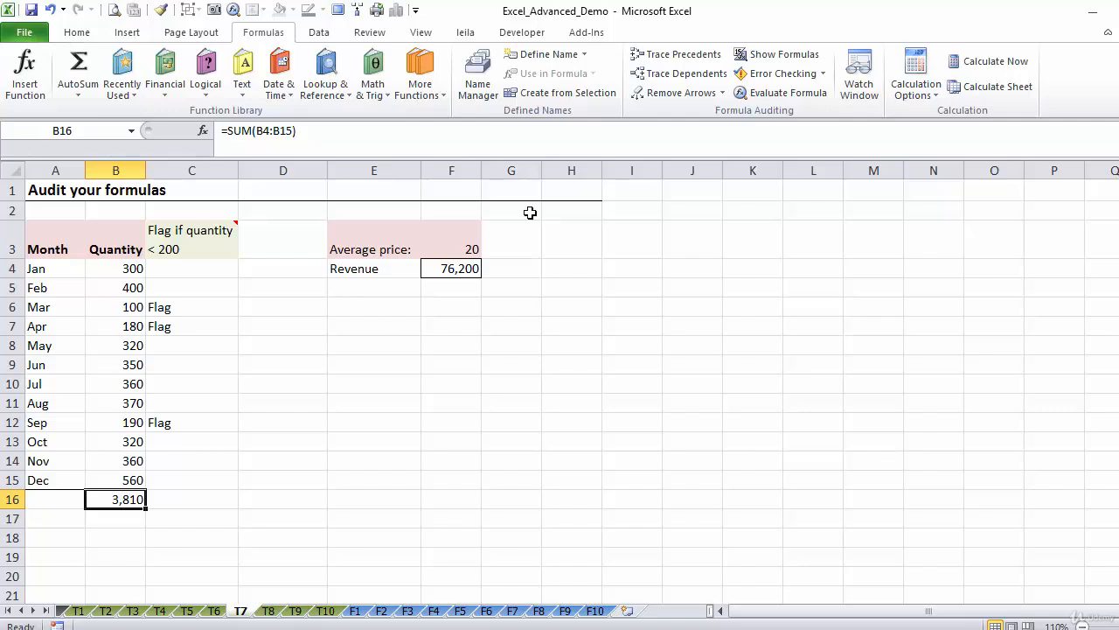
Trace the precedents and dependents of the total quantity in B16, and remove the tracing arrows
left_click(666, 56)
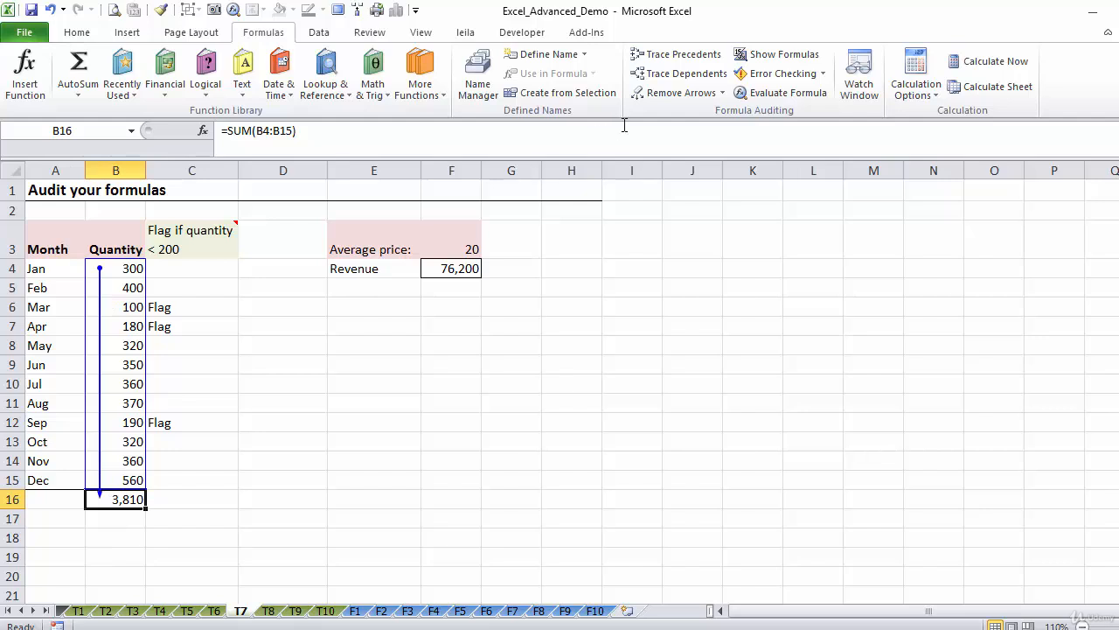
left_click(687, 73)
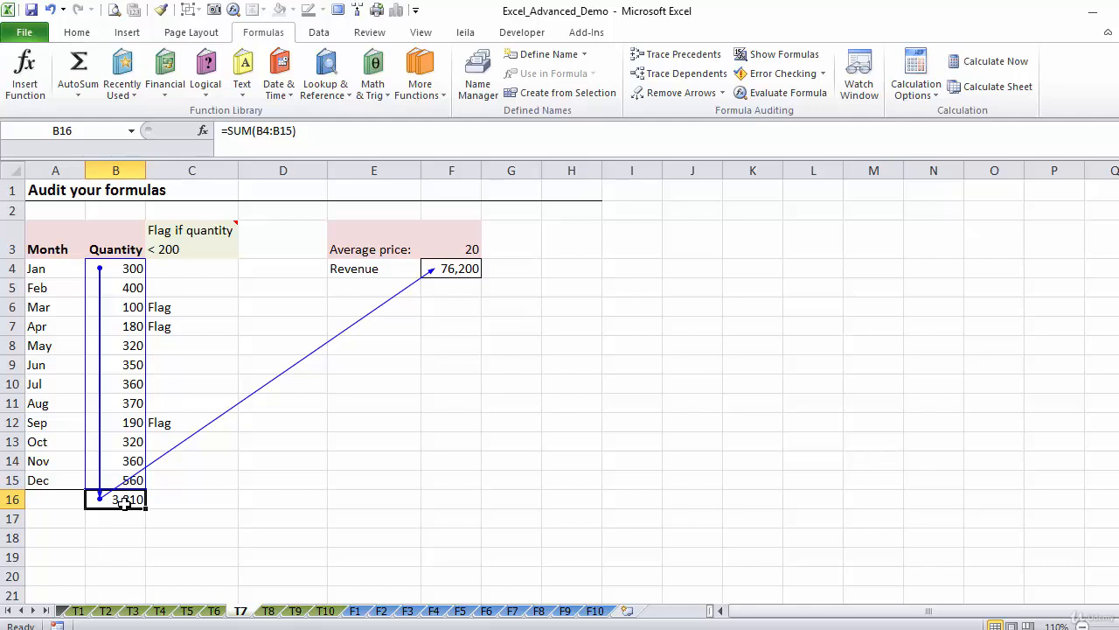
left_click(672, 99)
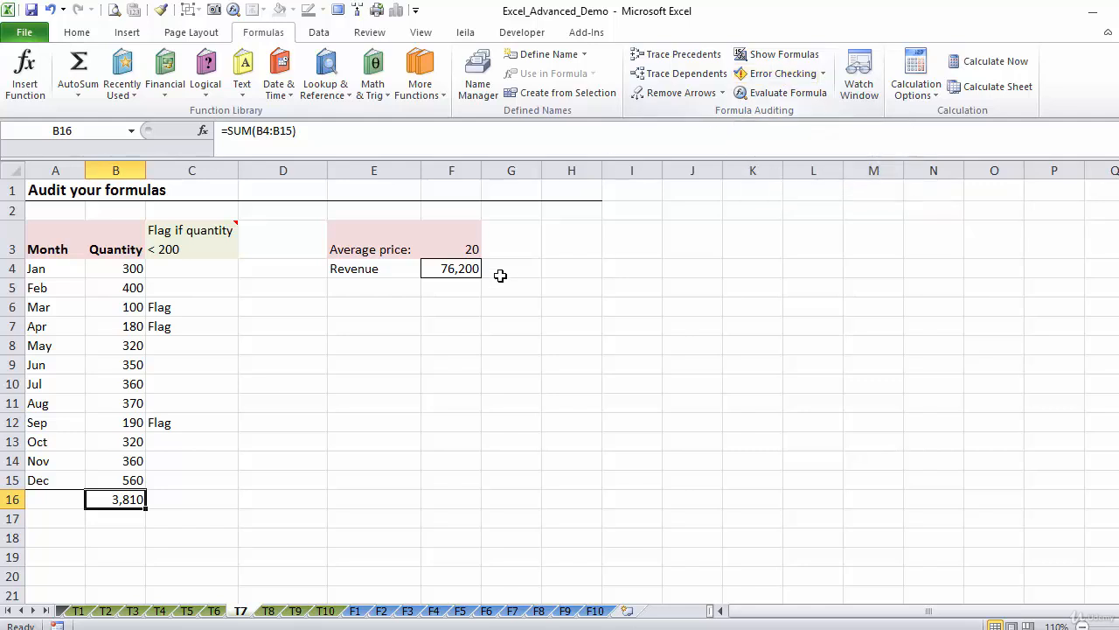
On sheet F3, run Error Checking on the % Change formulas in D5 and D7 and close each report
left_click(409, 611)
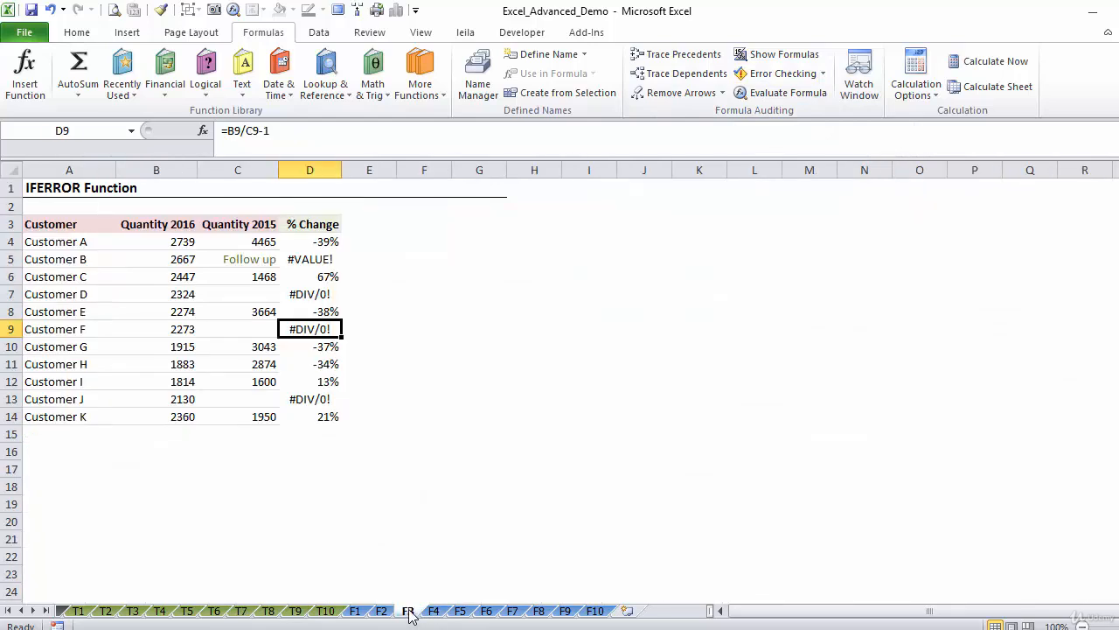
left_click(310, 260)
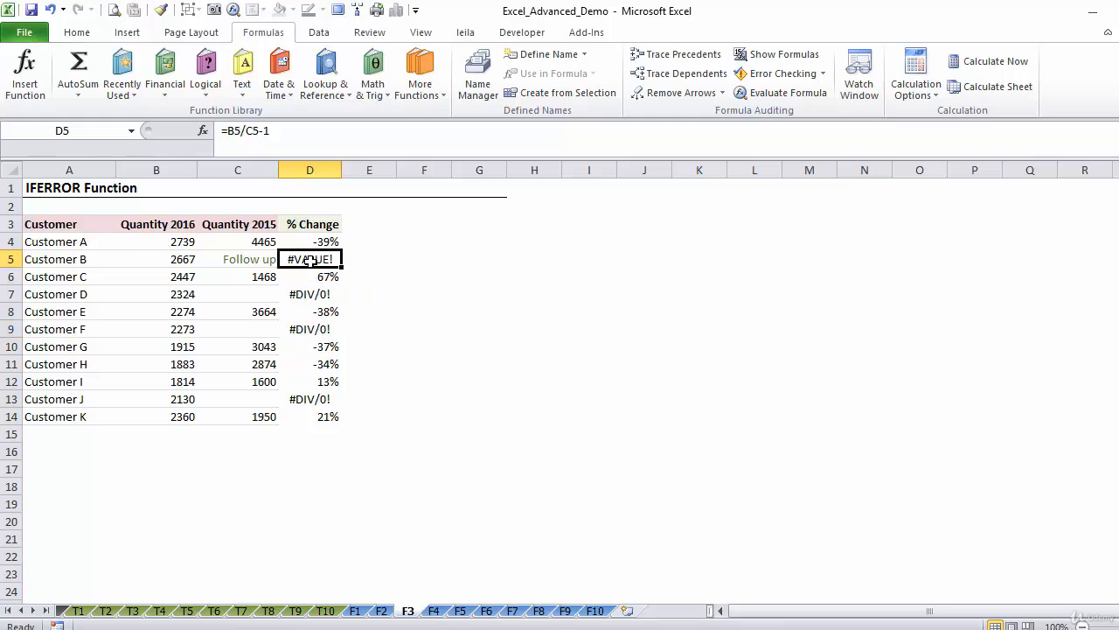
left_click(778, 77)
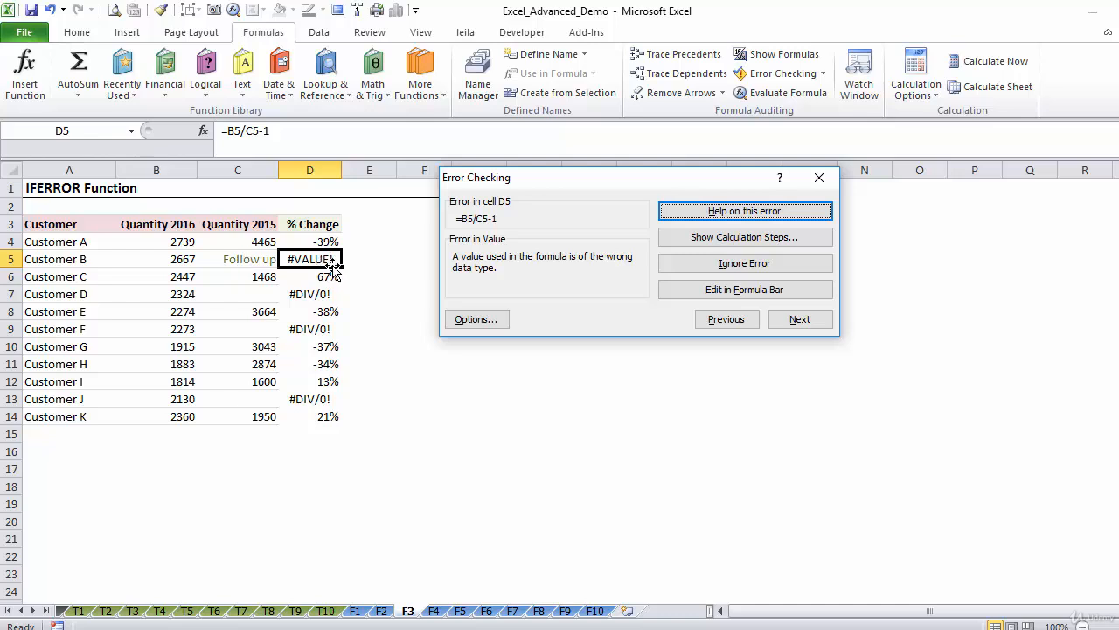
left_click(818, 178)
left_click(323, 292)
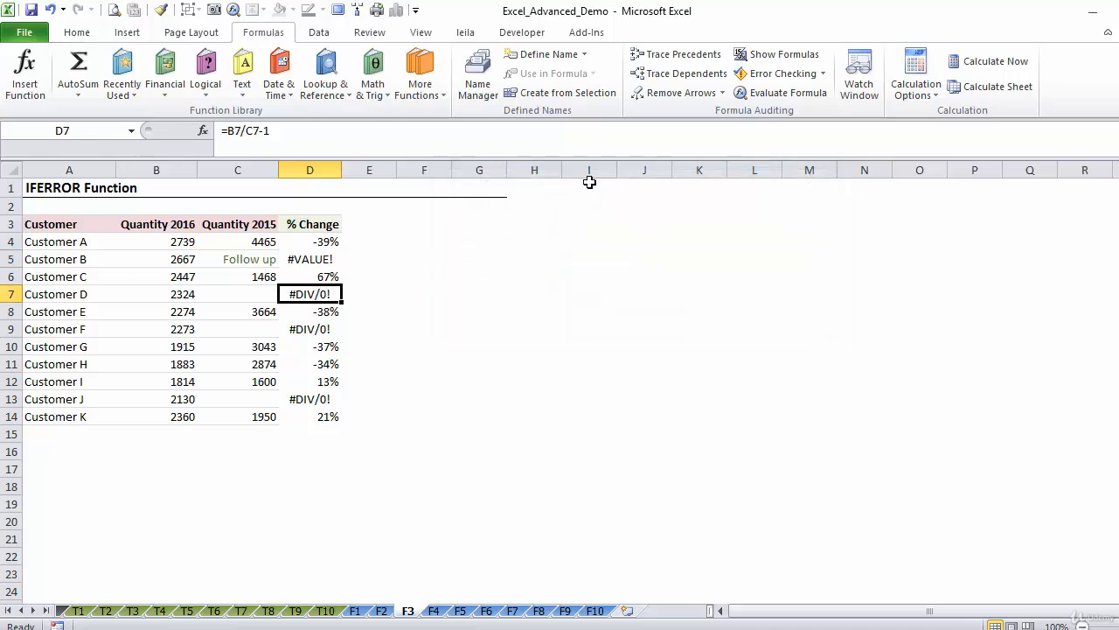
left_click(776, 73)
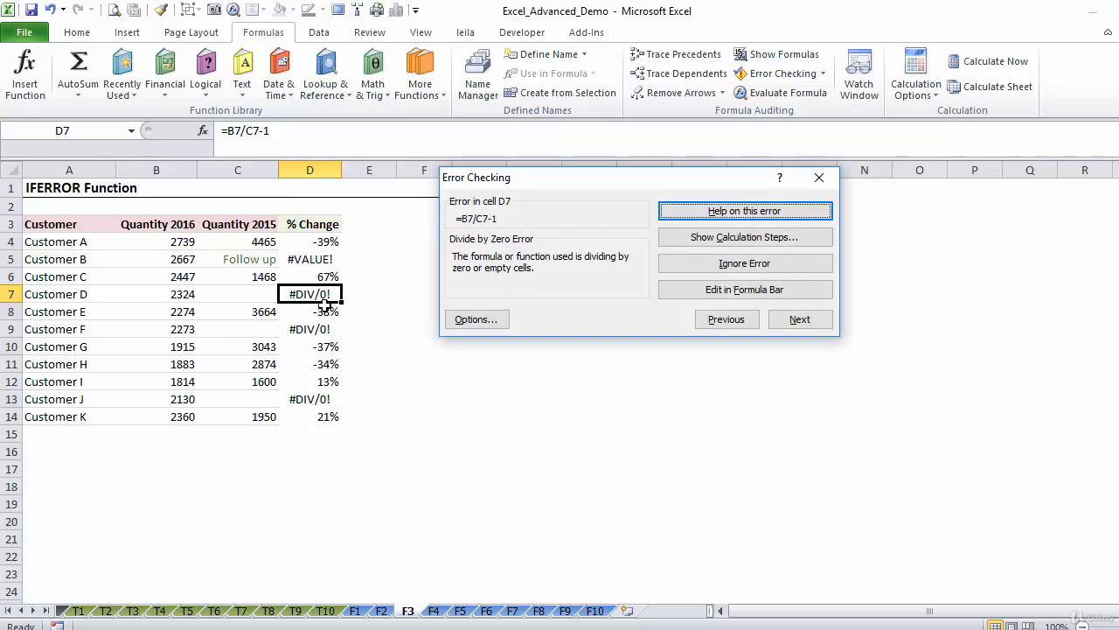
left_click(810, 179)
Return to sheet T7 and inspect the revenue formula in F4 and the average price in F3
left_click(241, 610)
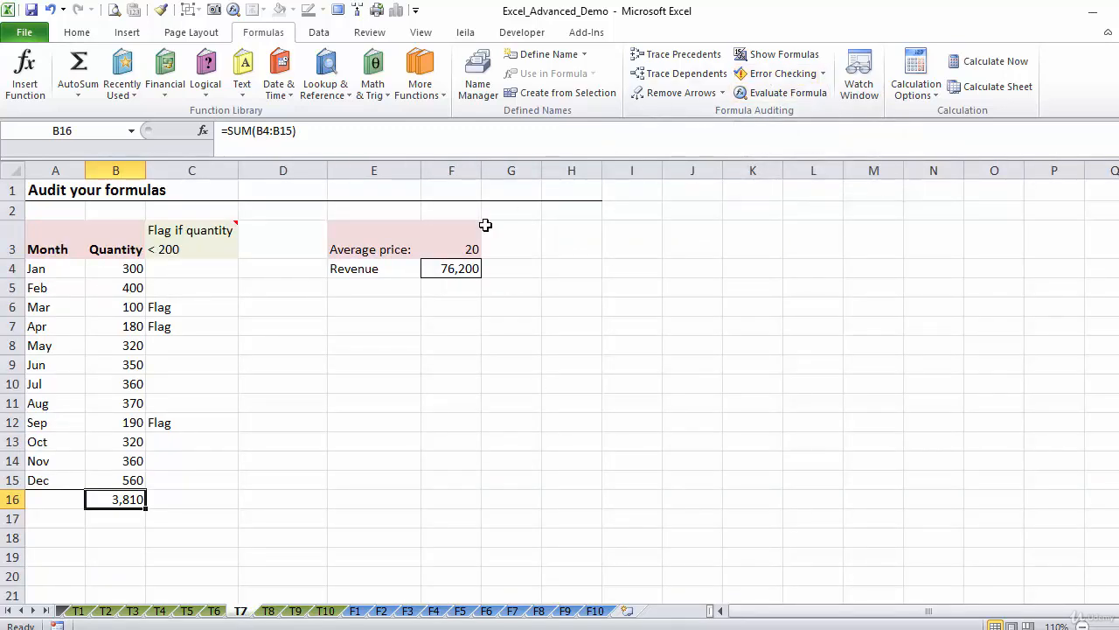
left_click(463, 273)
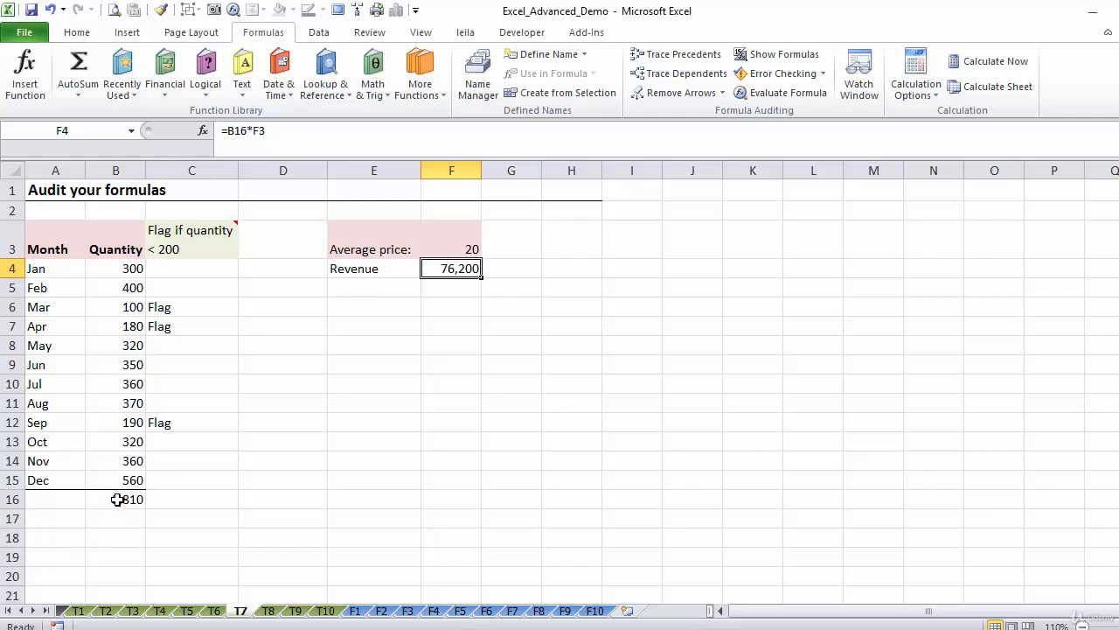
left_click(456, 244)
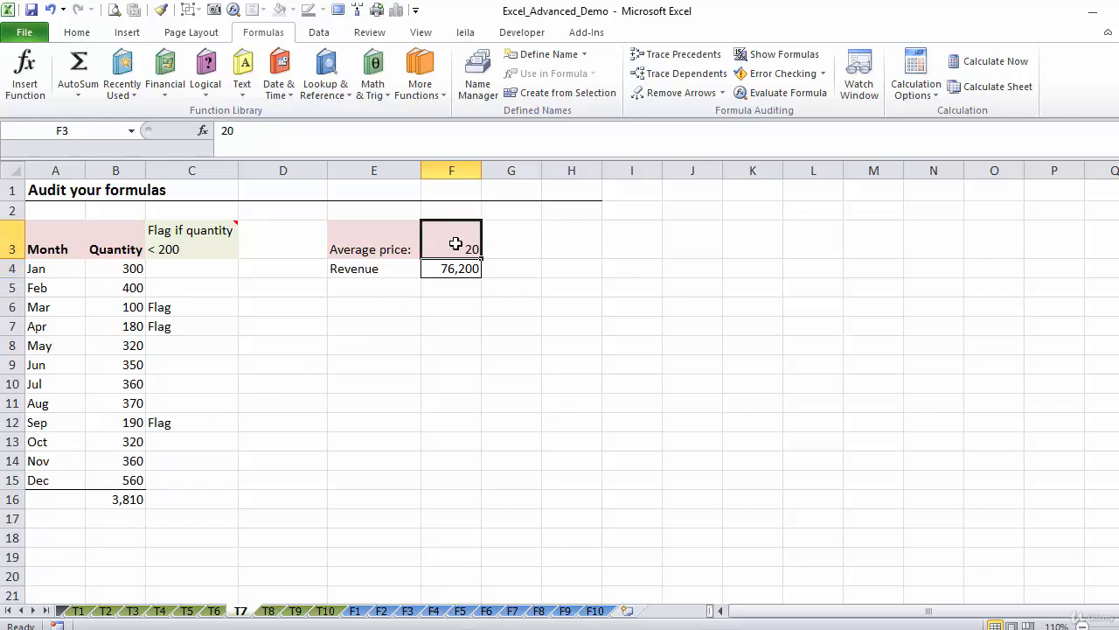
left_click(466, 269)
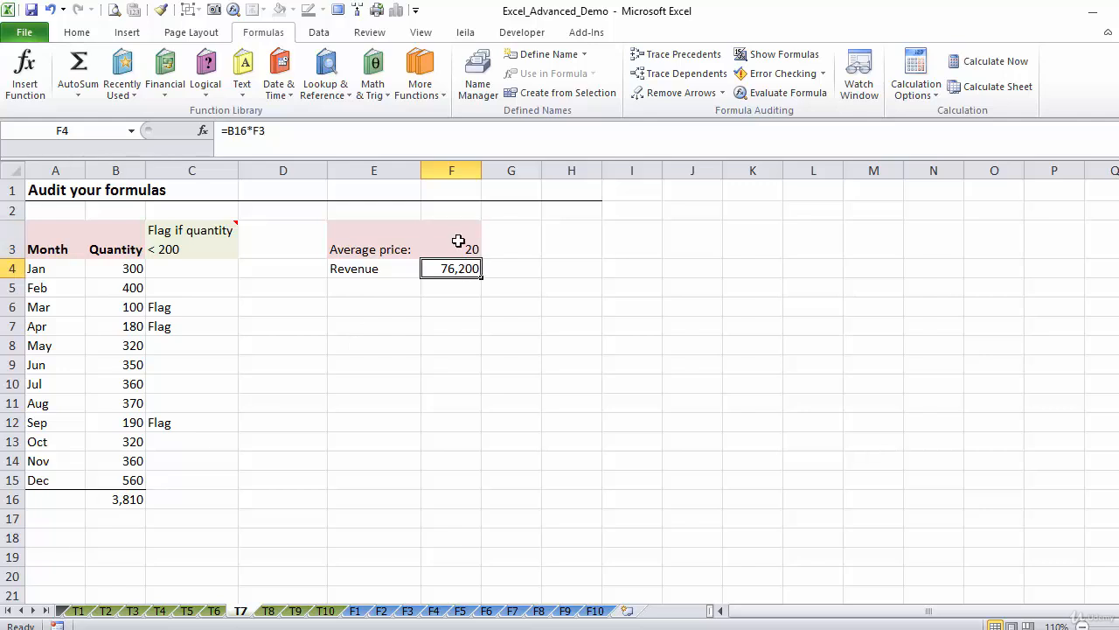
Replace the average price in F3 with =AVERAGE('F4'!D4:D29), averaging the Price column of sheet F4, and check the revenue formula
left_click(457, 242)
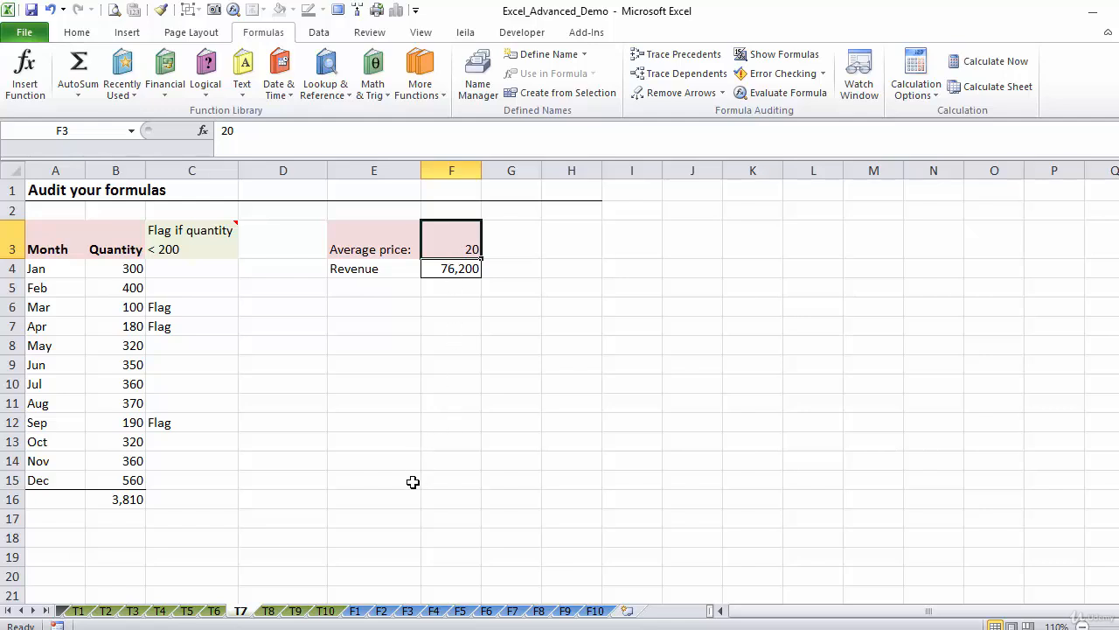
type("=average")
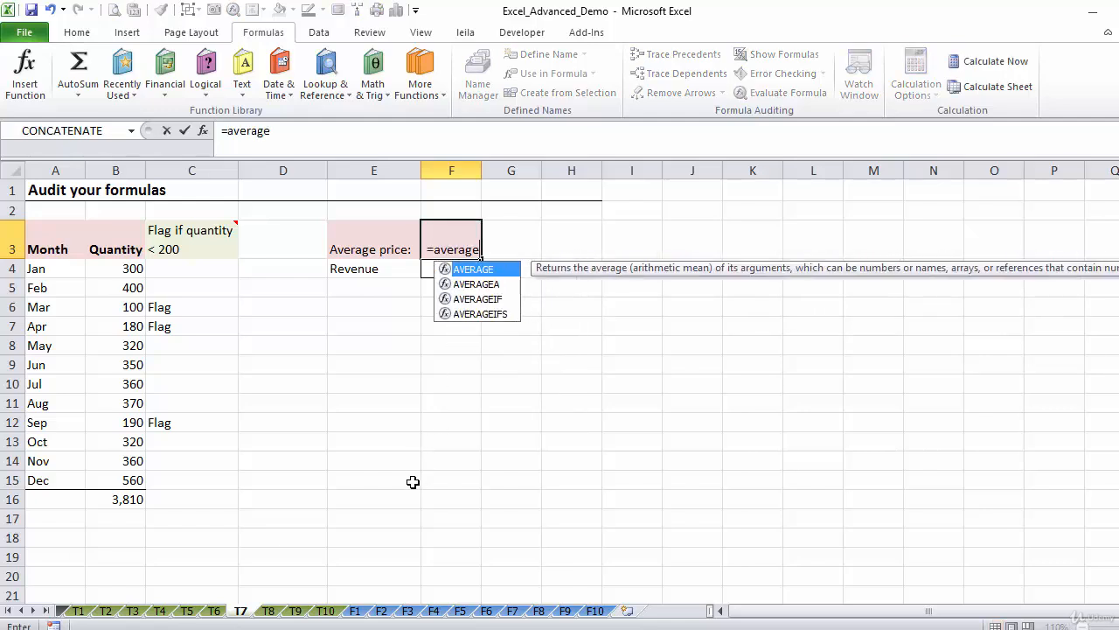
type("(")
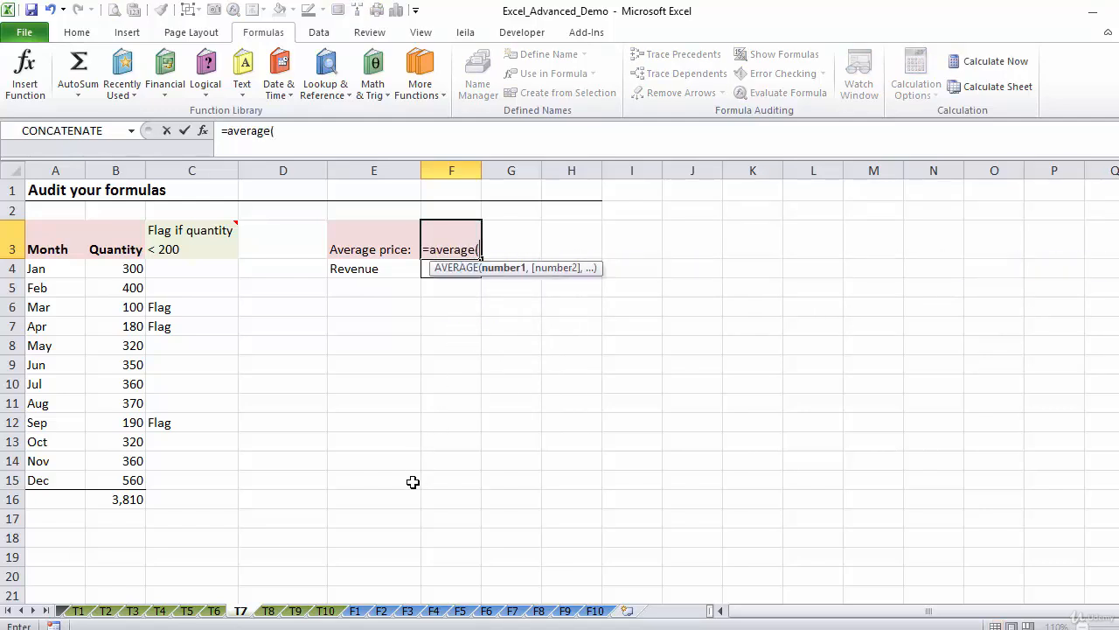
left_click(435, 611)
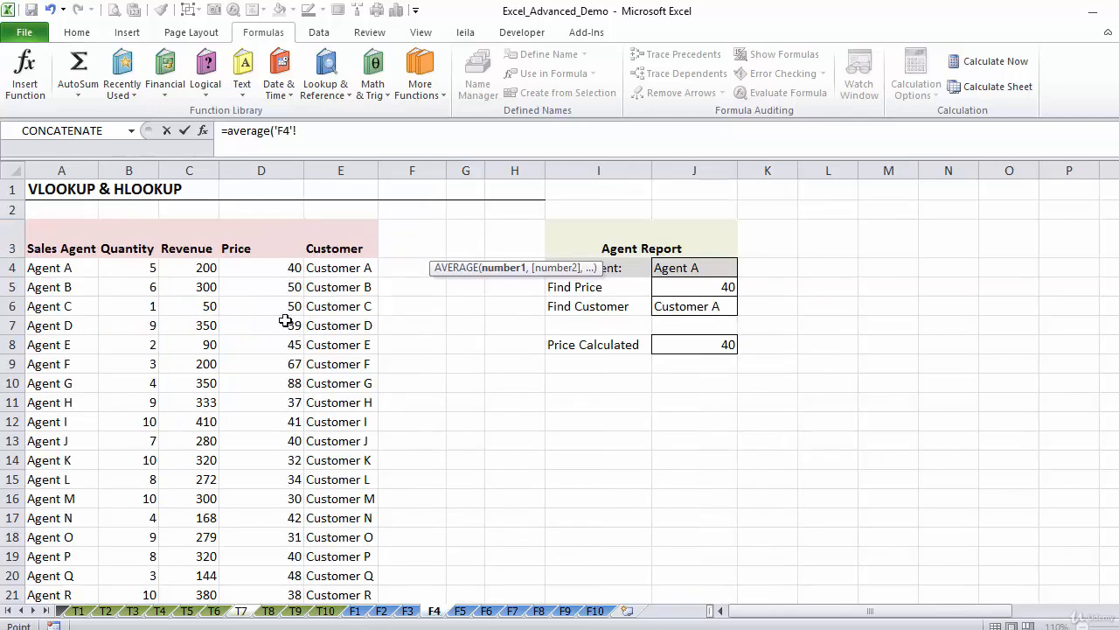
left_click(260, 267)
key("ctrl+shift+Down")
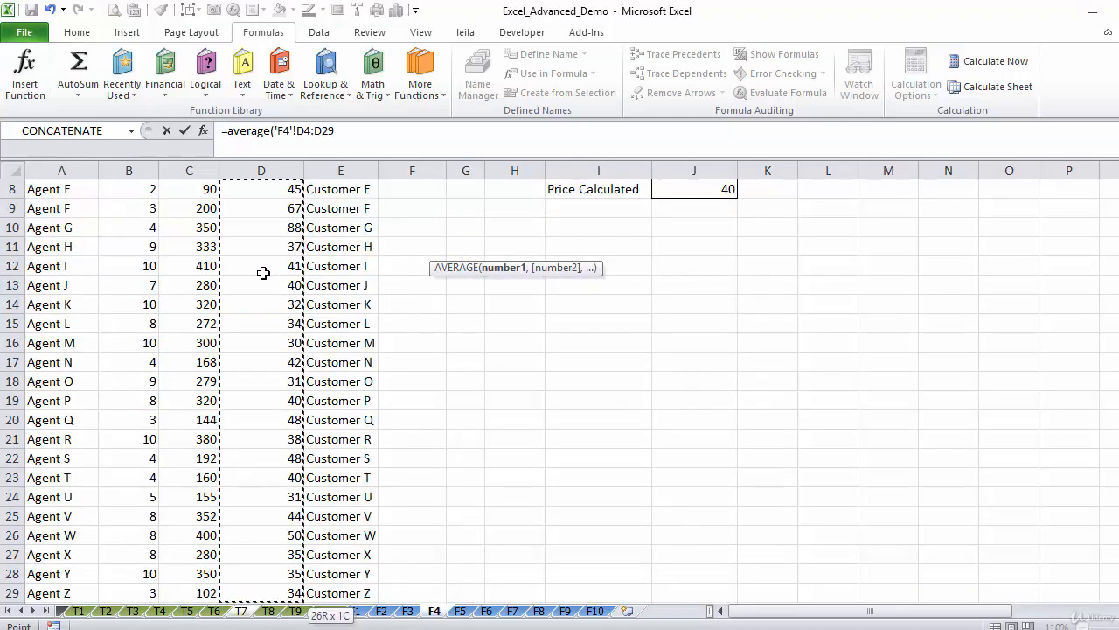
type(")")
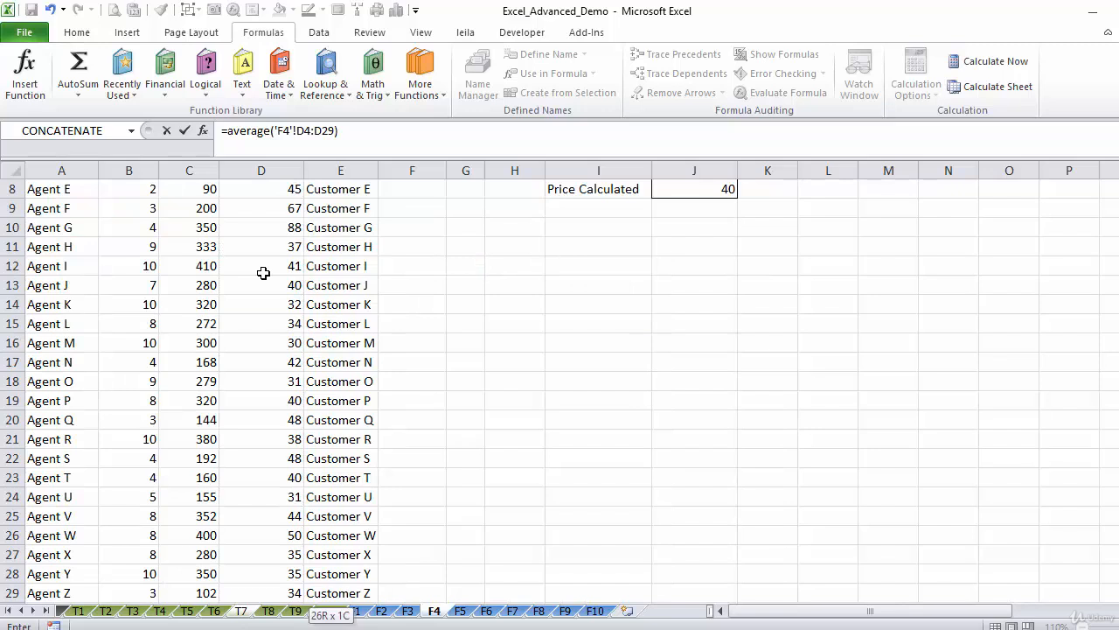
key("ctrl+Return")
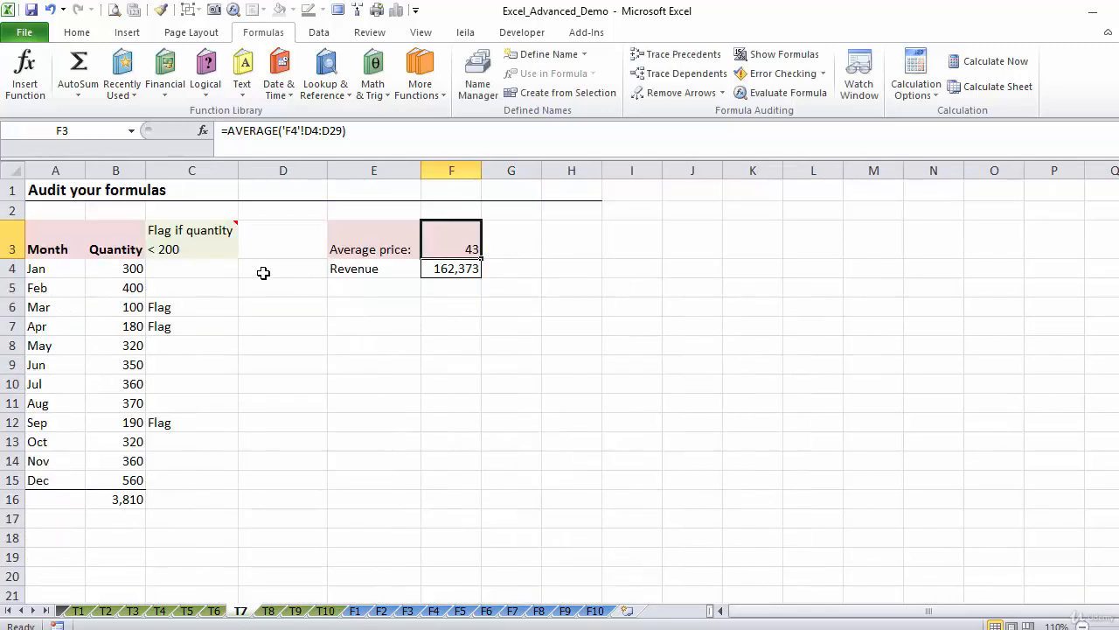
left_click(456, 269)
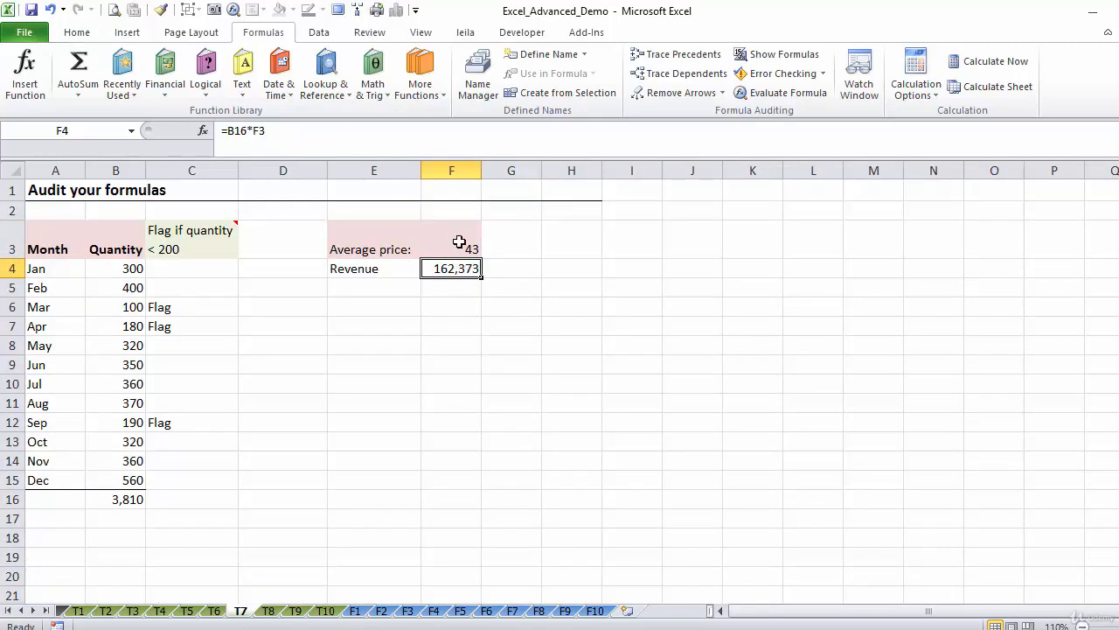
left_click(459, 240)
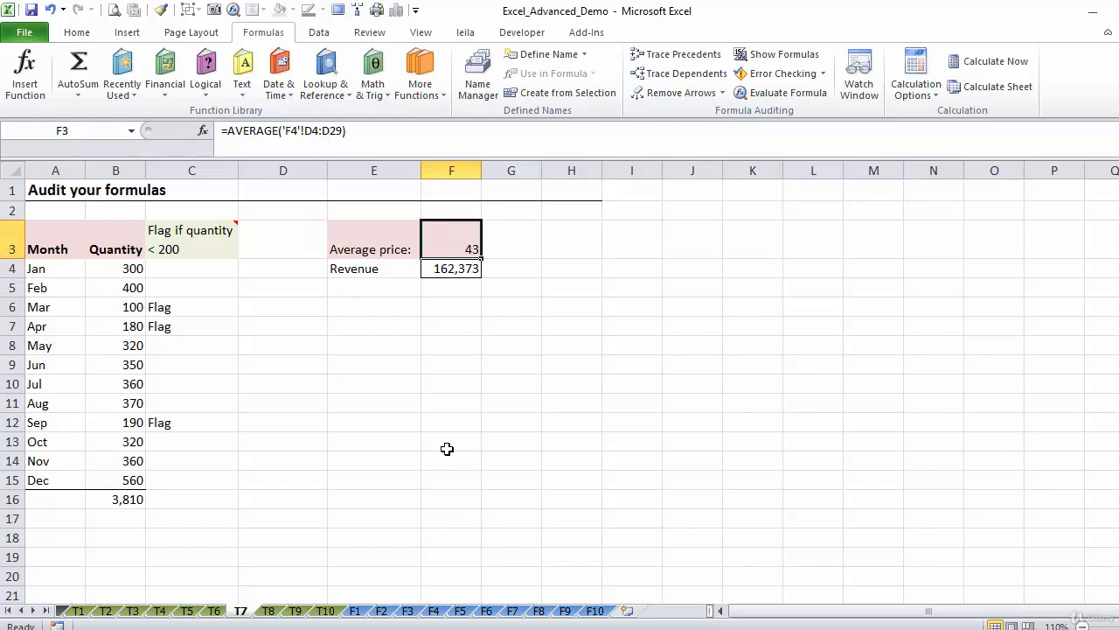
Open the Watch Window, move it below the revenue cells, and add a watch for the revenue cell F4 on sheet T7
left_click(443, 268)
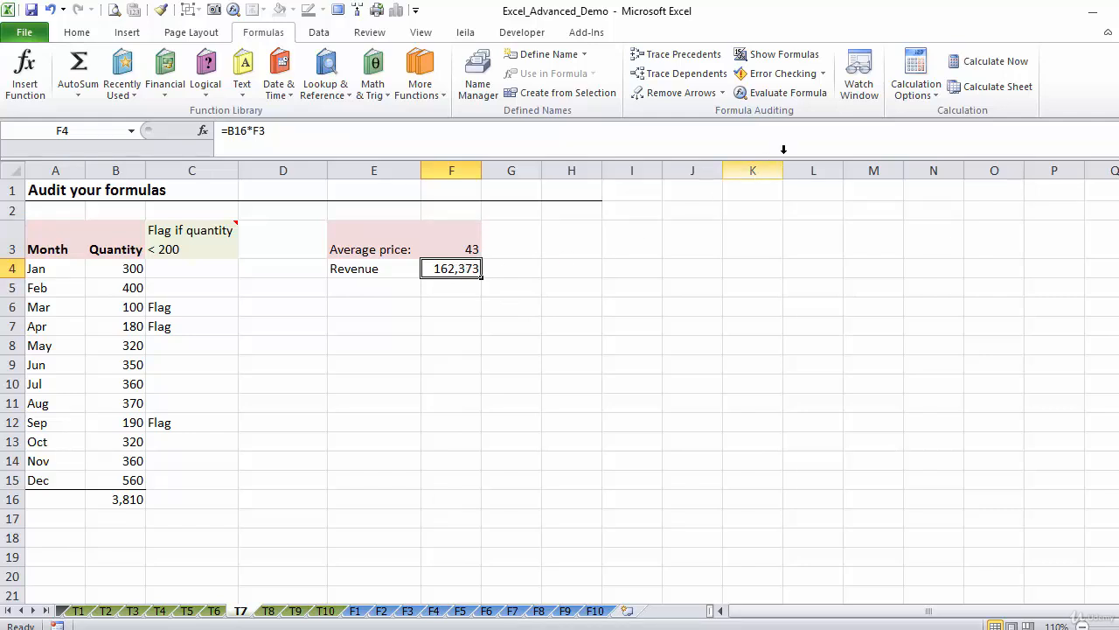
left_click(860, 79)
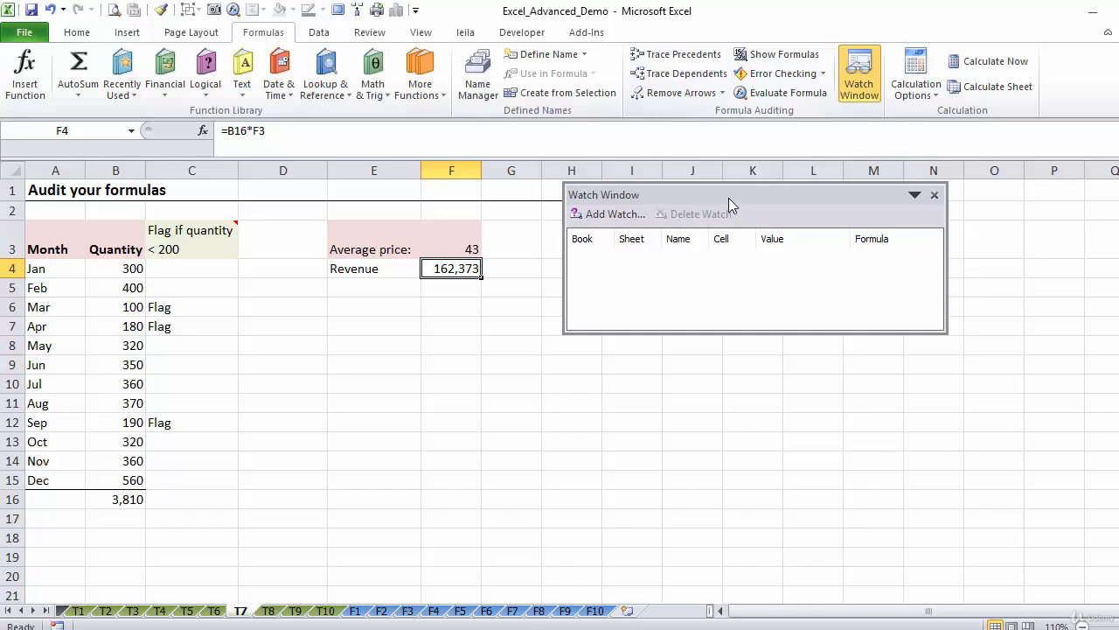
left_click_drag(727, 196, 506, 320)
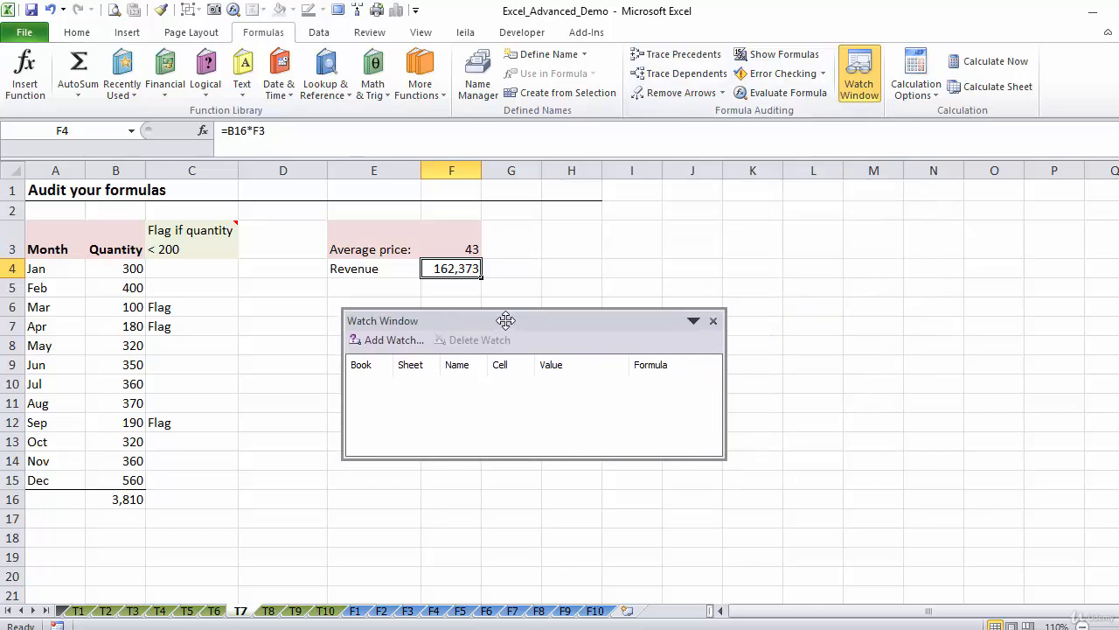
left_click(387, 335)
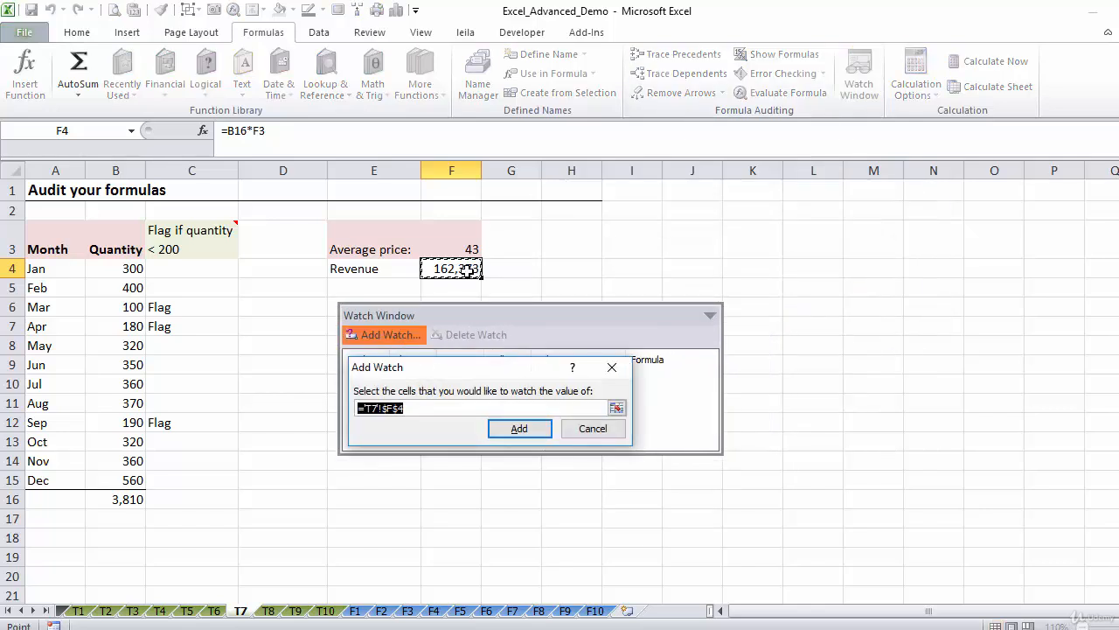
left_click(527, 436)
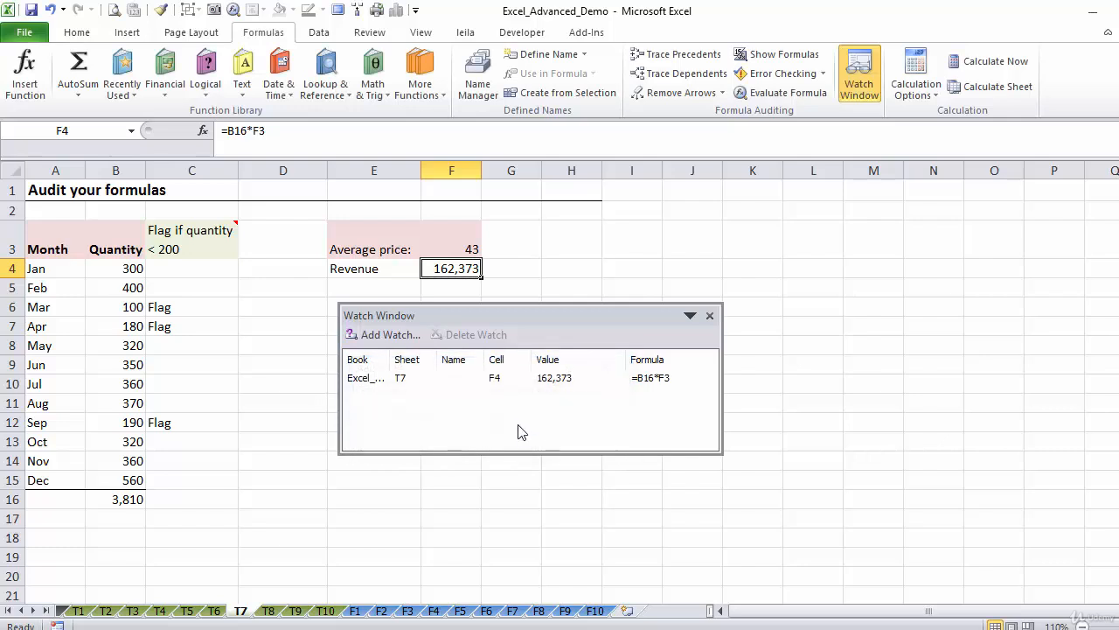
left_click(401, 383)
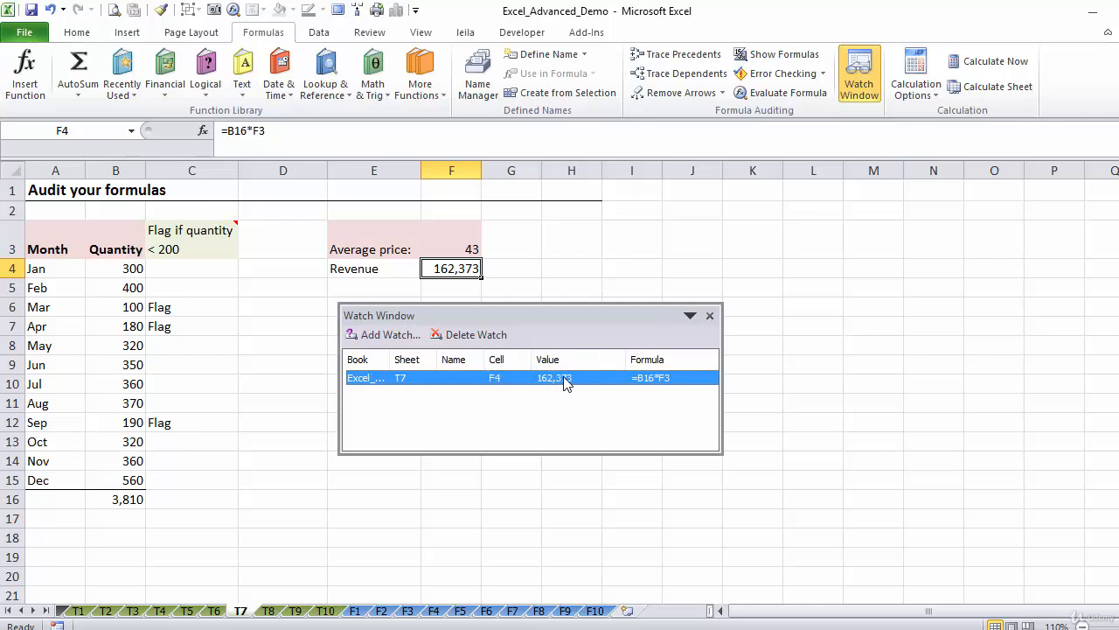
Go to the top of the price list on sheet F4, with the Watch Window moved clear of the table and slightly shortened
left_click(434, 616)
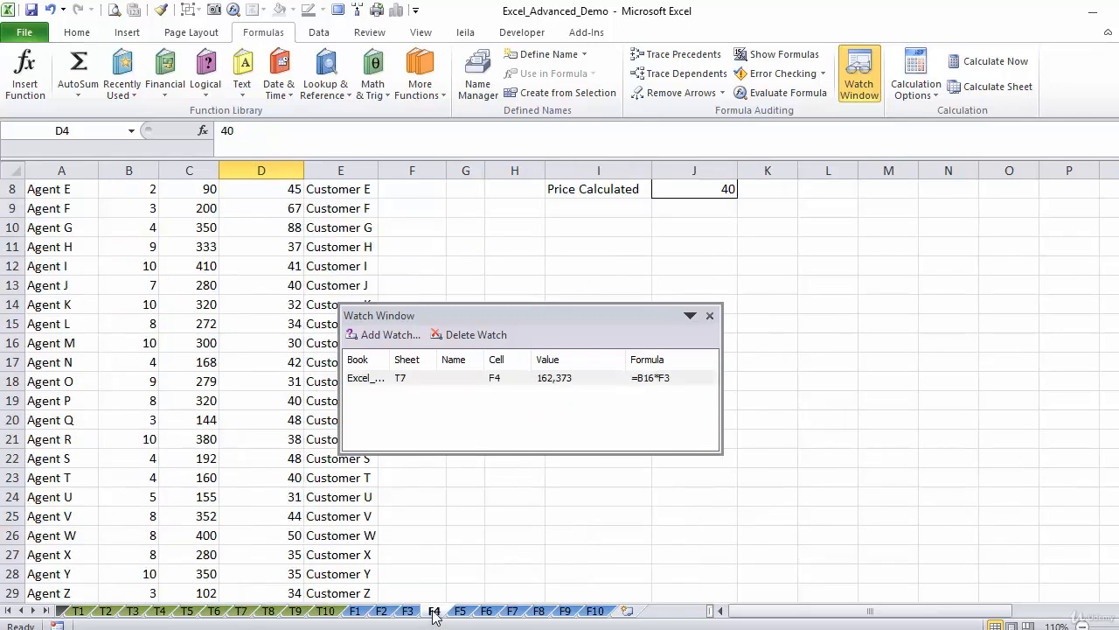
left_click_drag(565, 311, 600, 242)
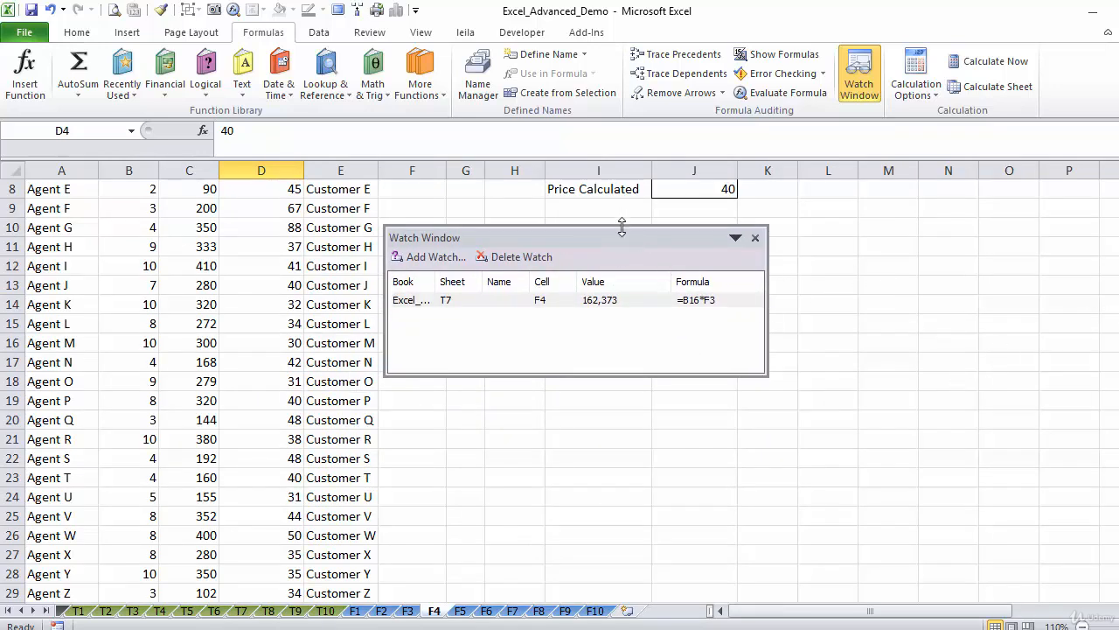
mouse_move(621, 228)
left_mouse_down()
mouse_move(622, 249)
mouse_move(622, 237)
left_mouse_up()
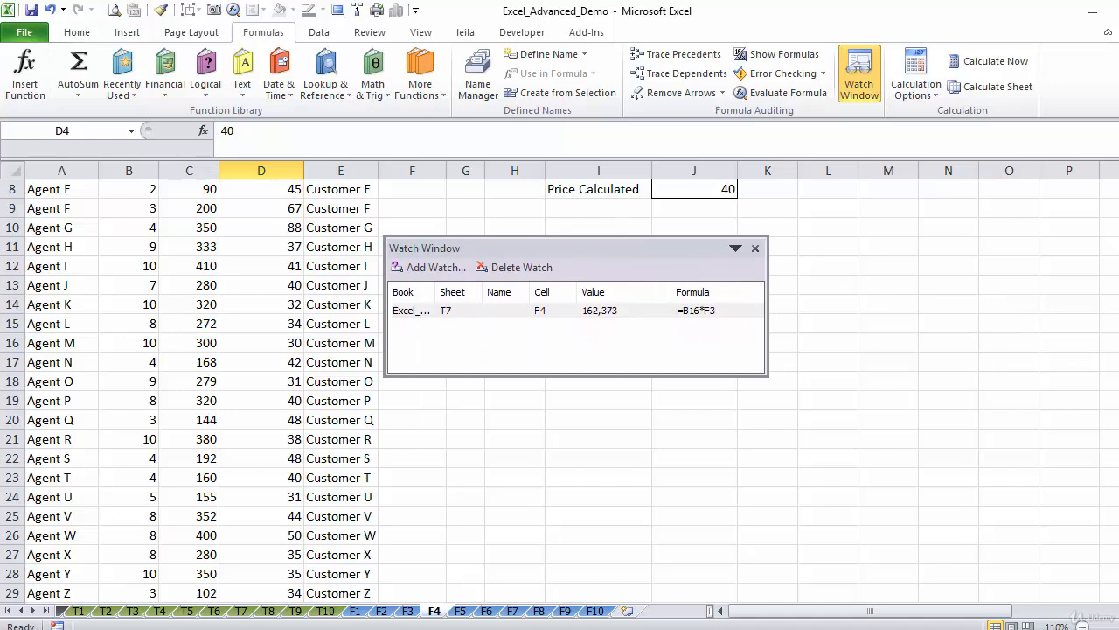
left_click_drag(1118, 376, 1118, 289)
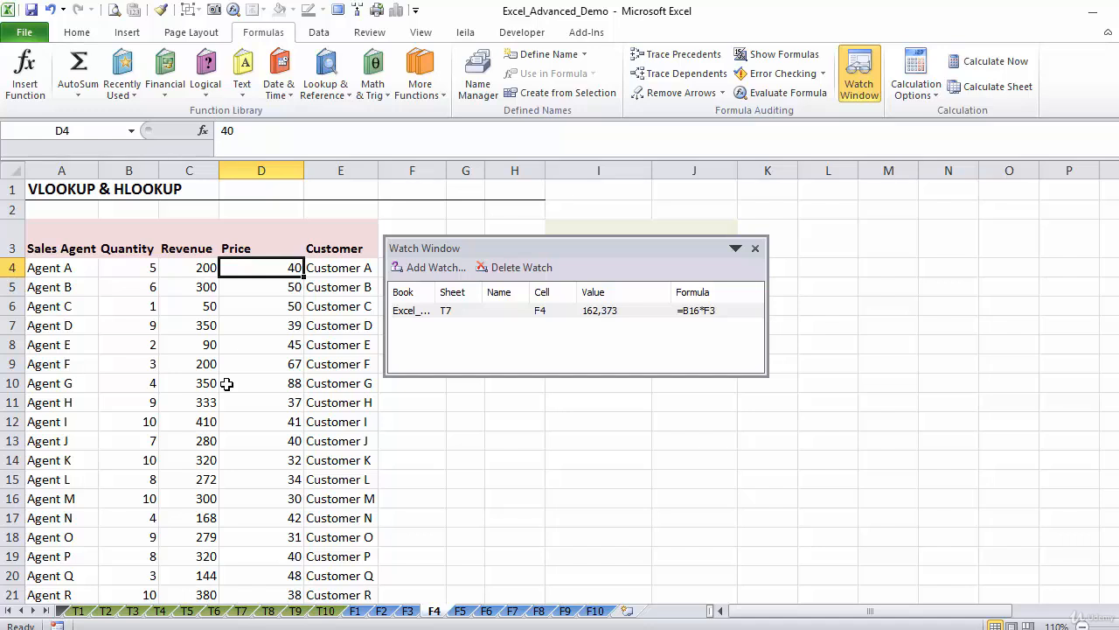
Set the price in D4 on sheet F4 to 200, and check the resulting revenue on sheet T7 before returning to F4
type("200")
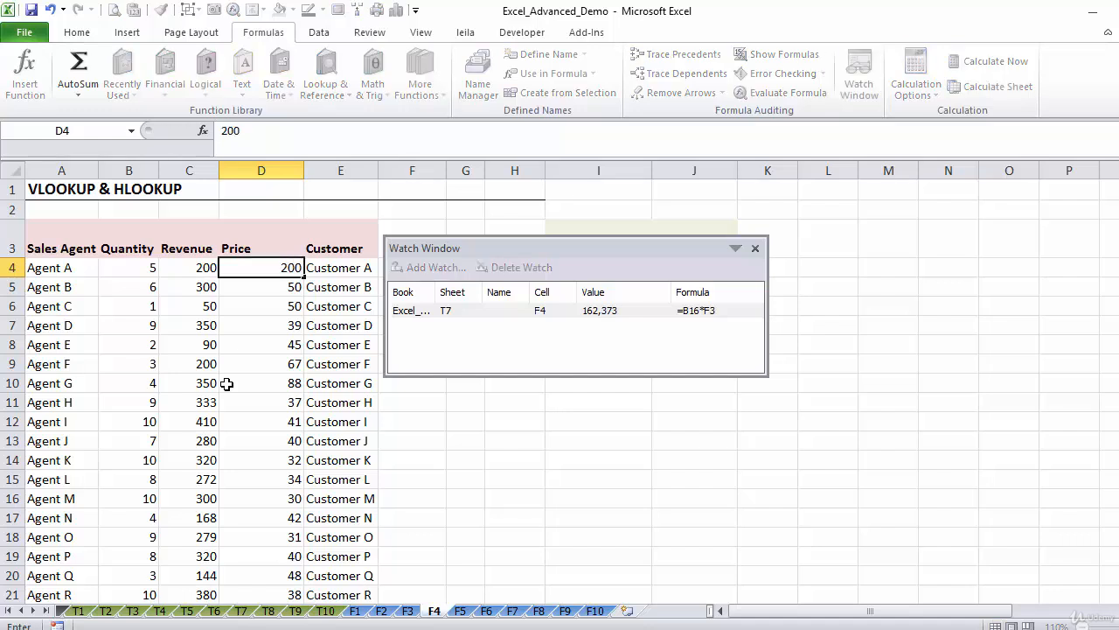
key("ctrl+Return")
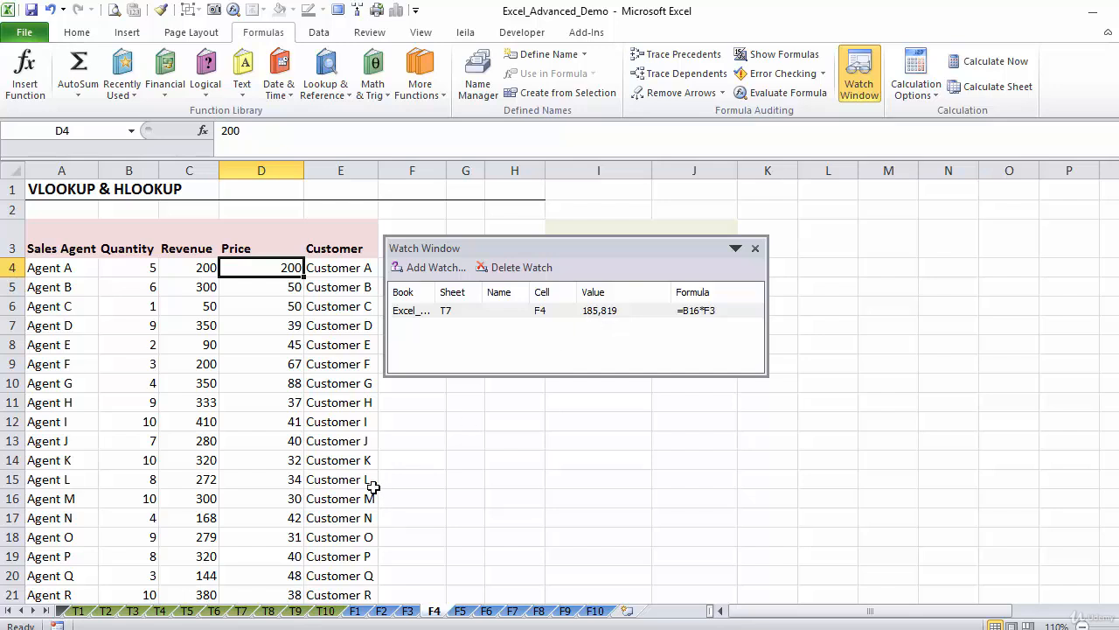
left_click(242, 612)
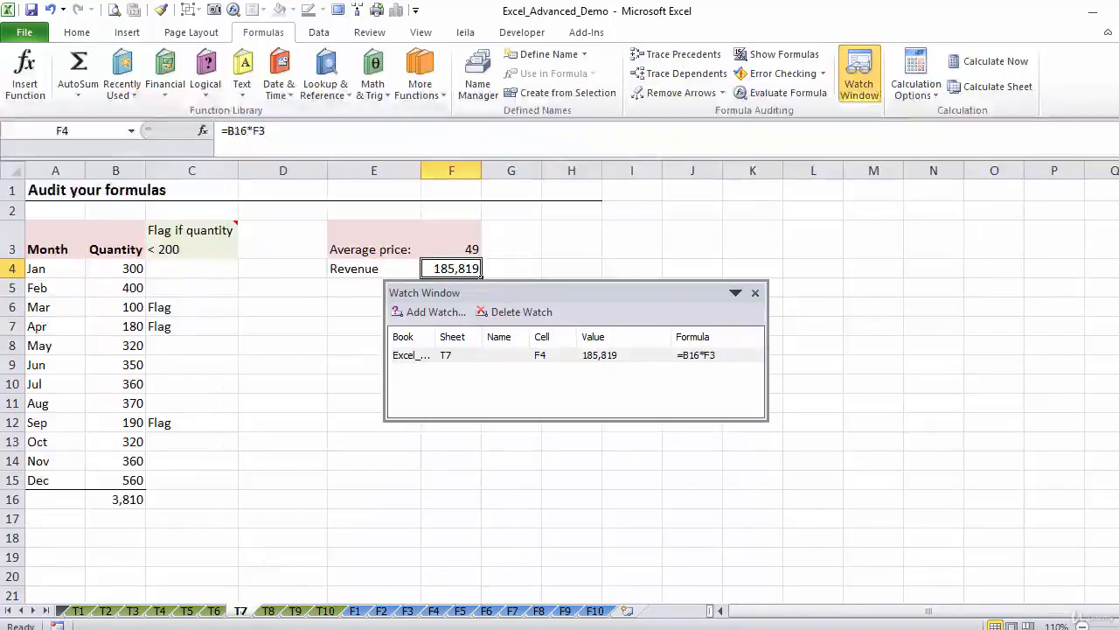
left_click(434, 611)
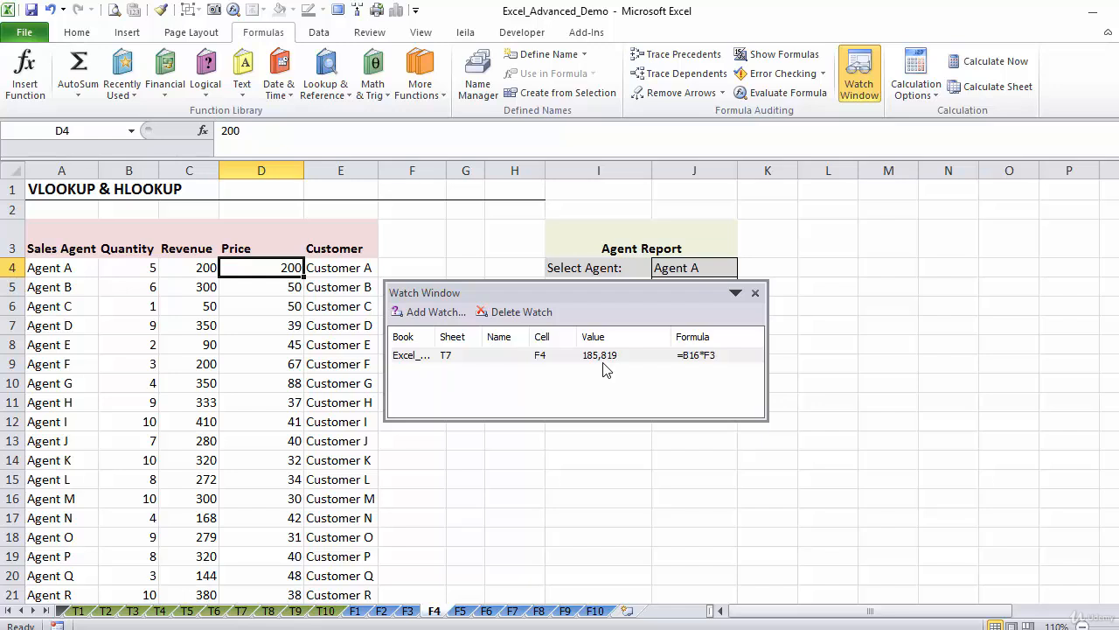
Add watches for the January to April quantities in B4:B7 on sheet T7
left_click(241, 610)
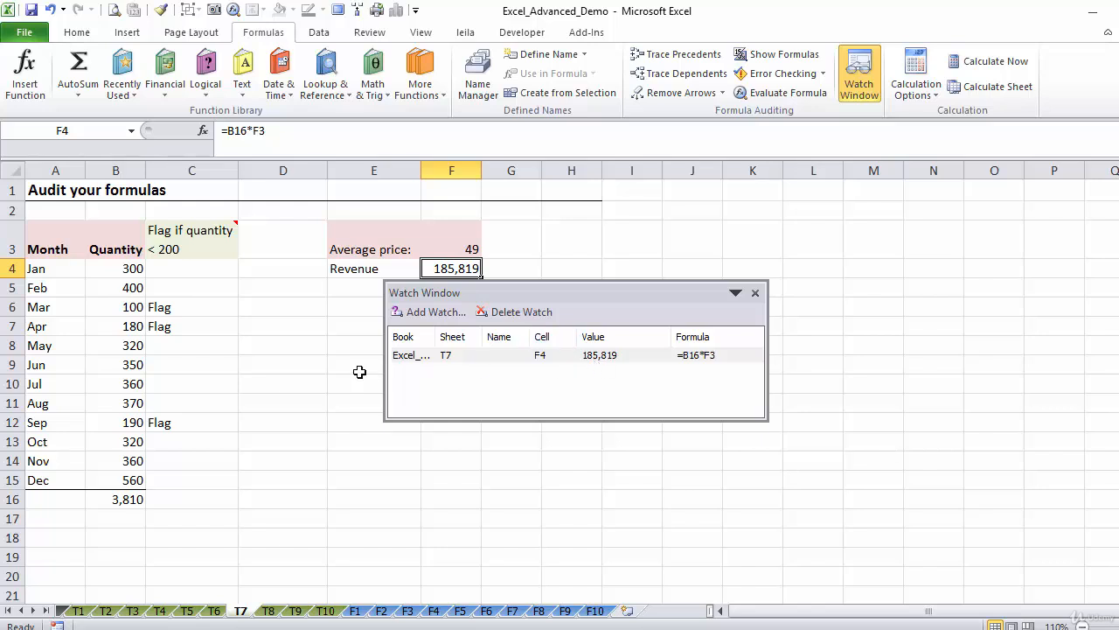
left_click(119, 269)
left_click_drag(119, 269, 114, 323)
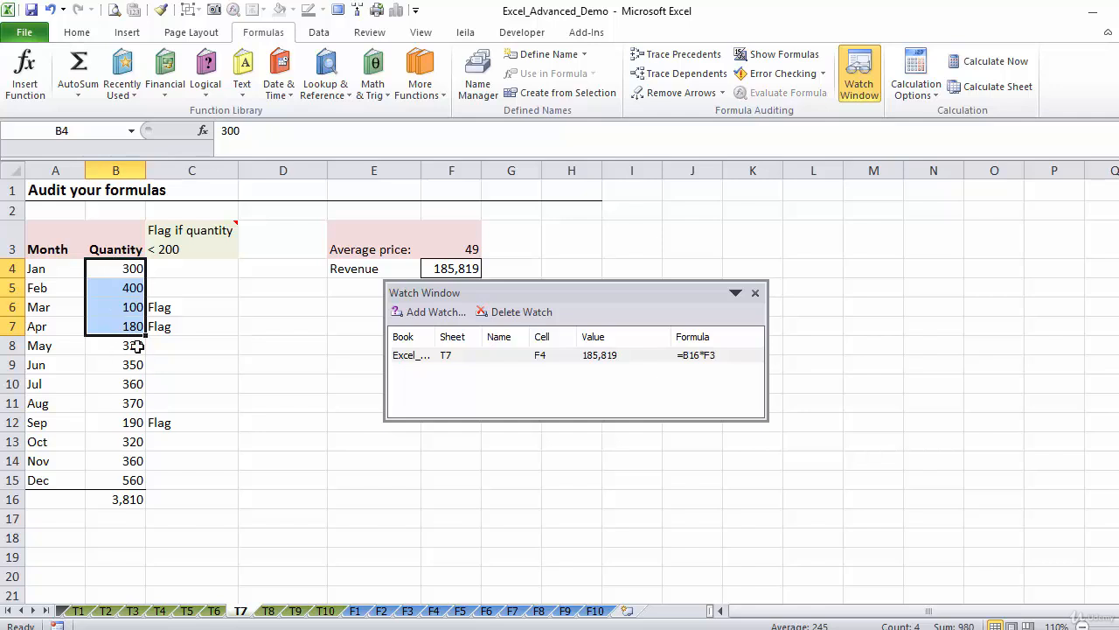
left_click(411, 313)
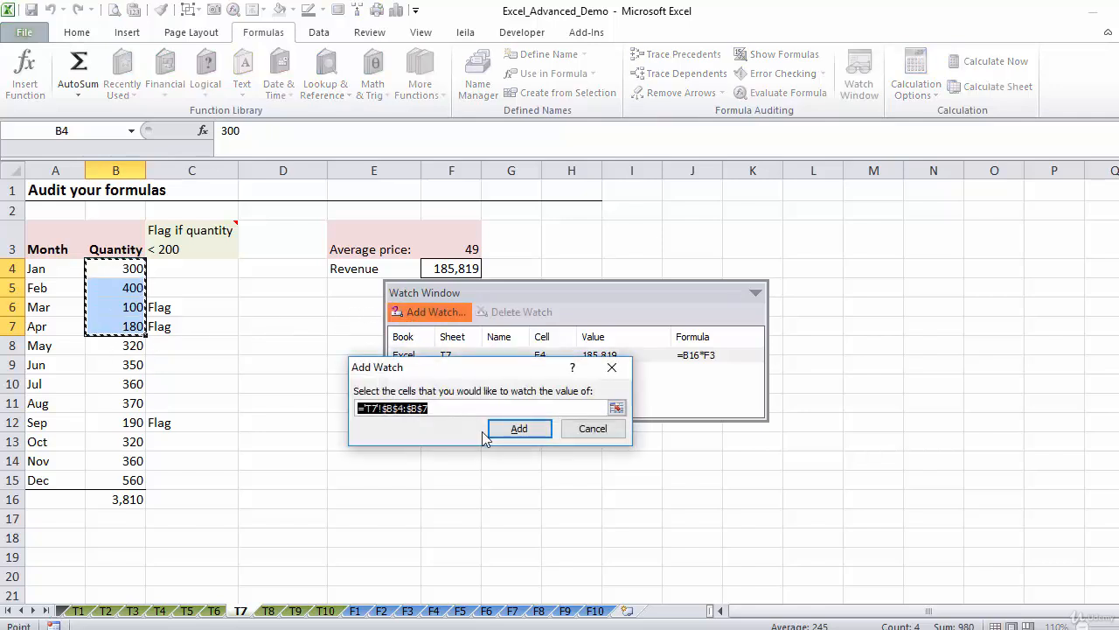
left_click(524, 429)
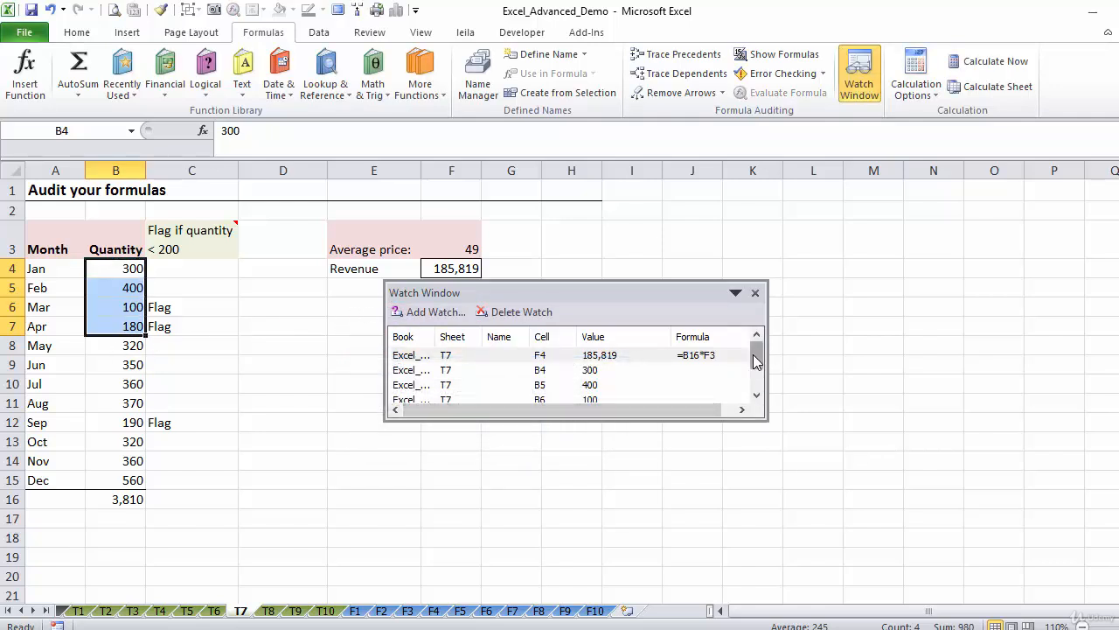
Browse the watch entries and delete the watch on revenue cell F4
left_click(596, 370)
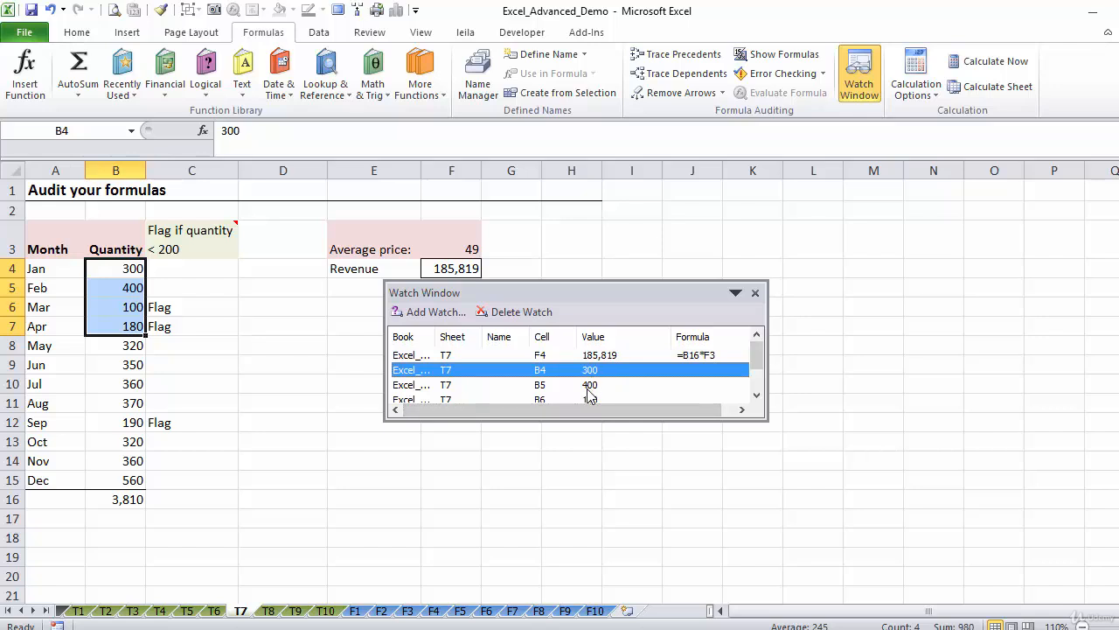
left_click(593, 385)
left_click(586, 398)
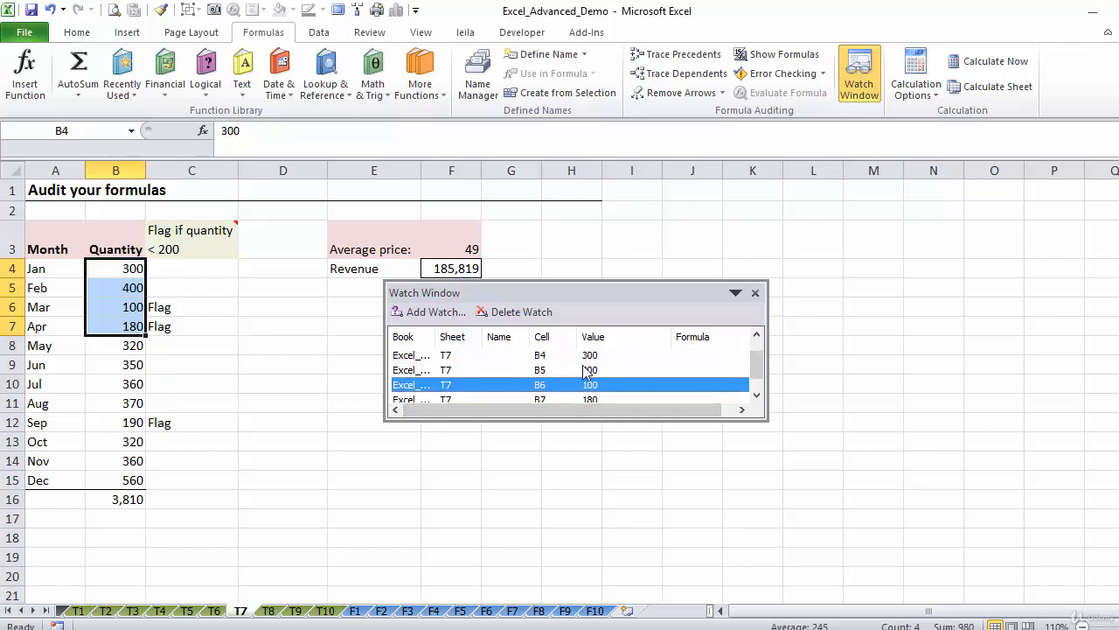
left_click(586, 371)
left_click(586, 357)
key("Up")
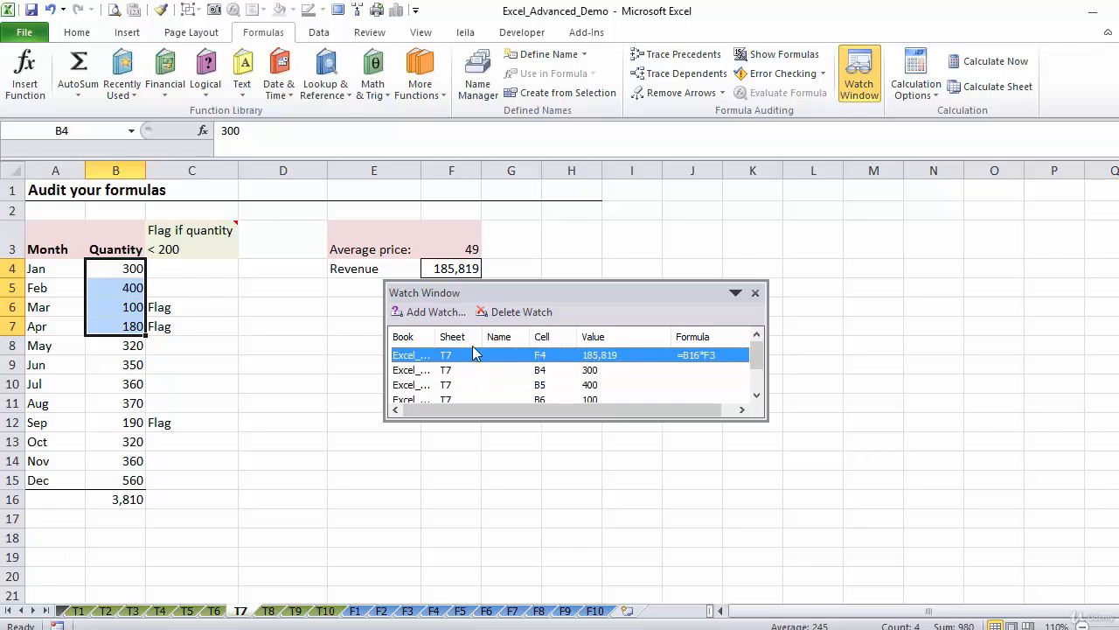
left_click(508, 312)
Delete the four remaining watches for B4 through B7 together, and close the Watch Window
left_click(456, 357)
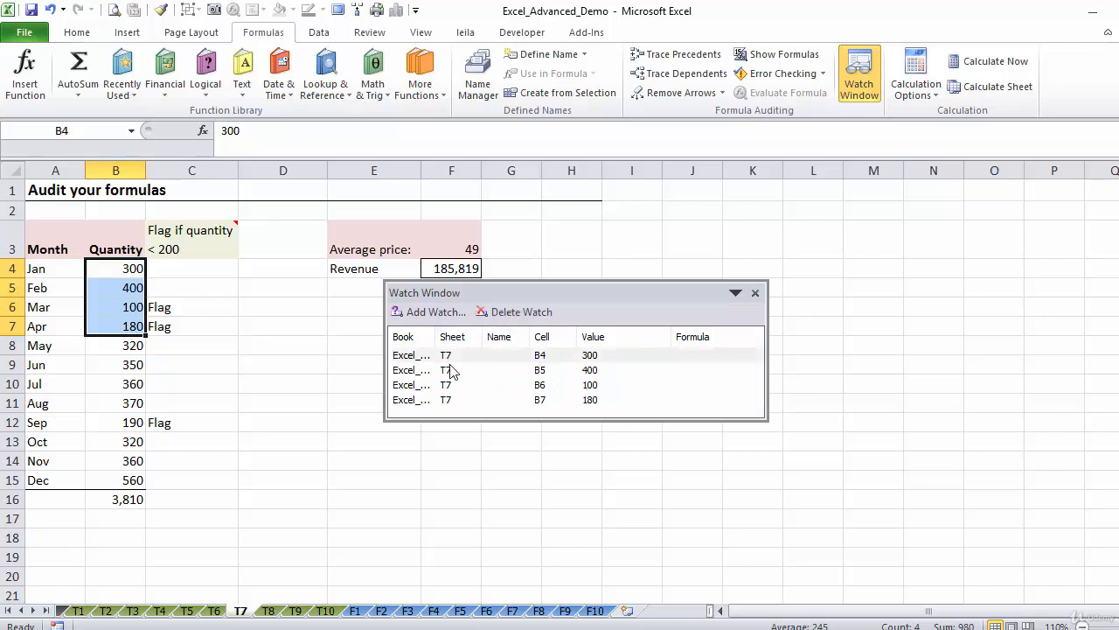
left_click(447, 357)
key("shift+Down")
key("shift+Down")
key("shift+Down")
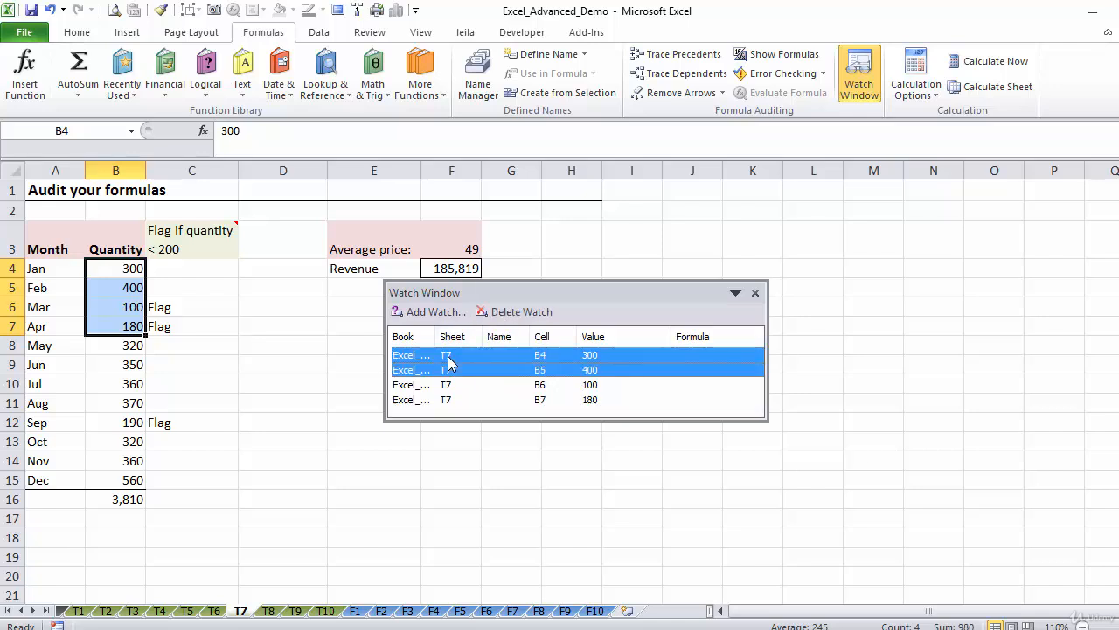
left_click(520, 313)
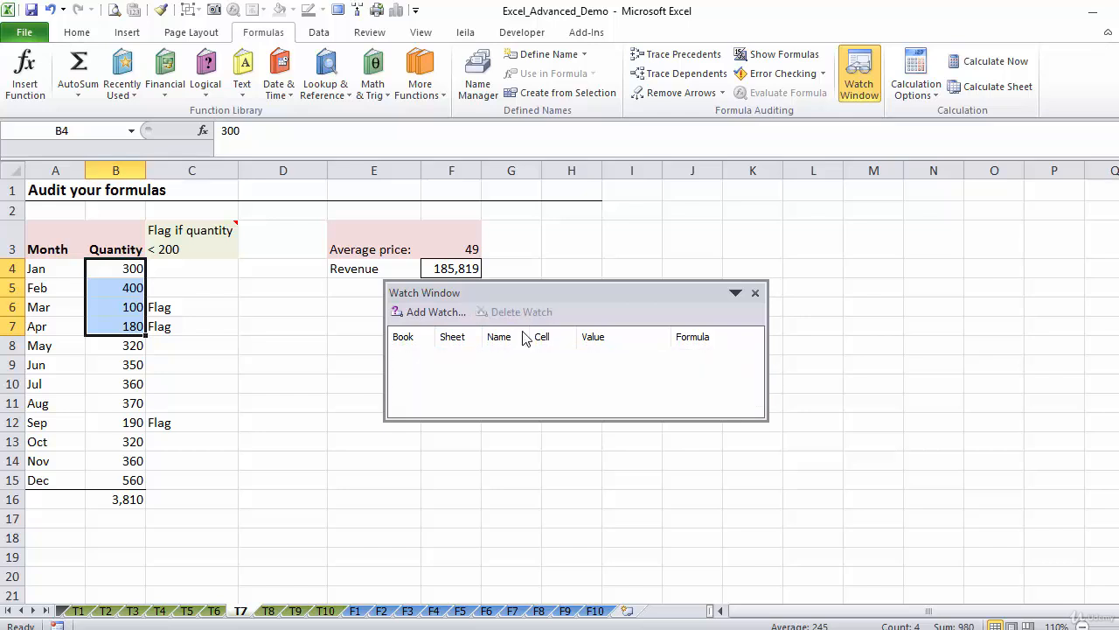
left_click(755, 293)
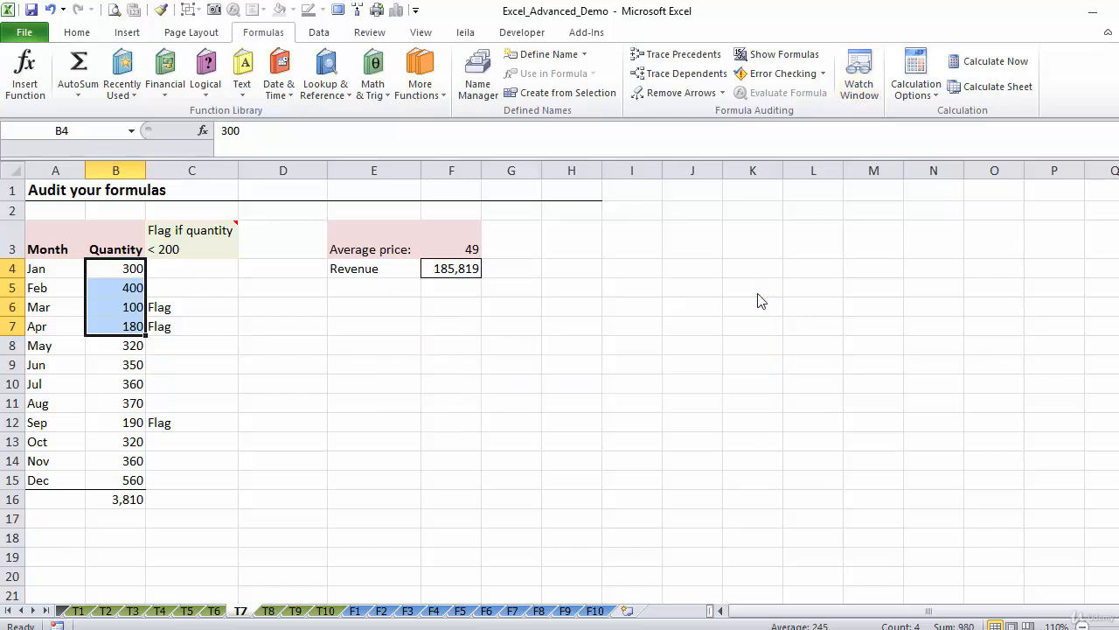
Evaluate the IF formula in C4 part by part with Evaluate Formula, keeping the dialog clear of the flag column
left_click(127, 329)
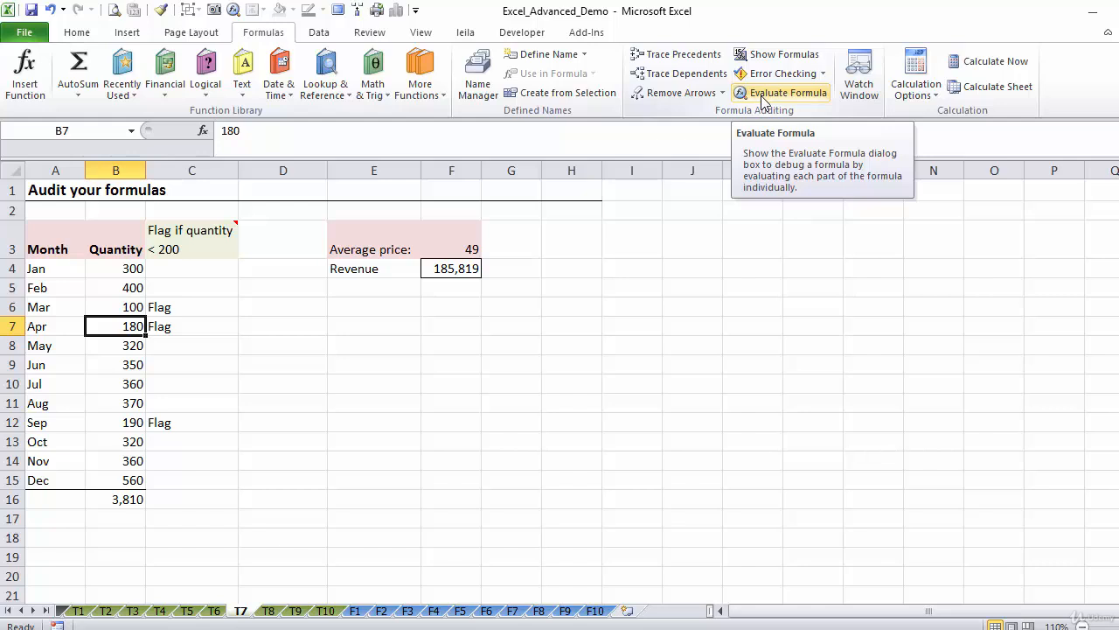
left_click(196, 272)
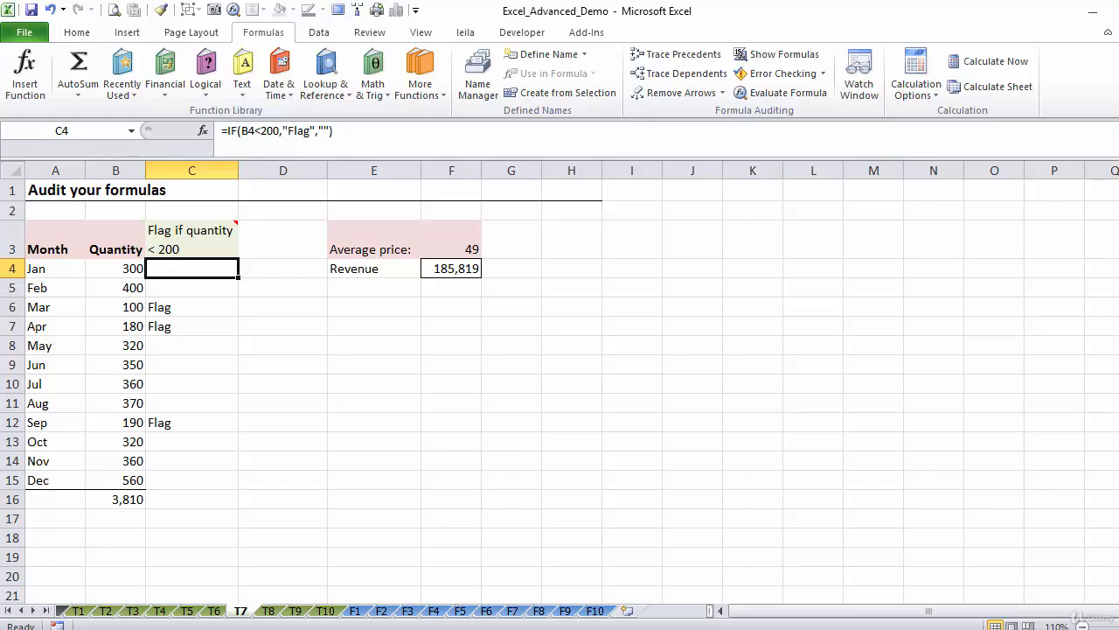
left_click(791, 94)
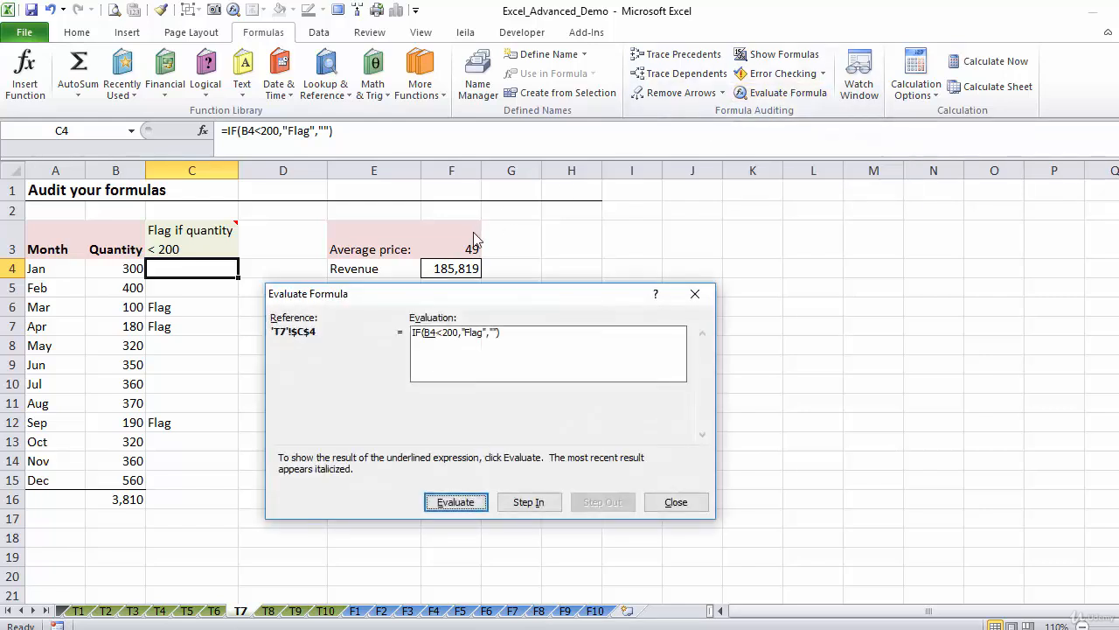
left_click_drag(419, 298, 402, 219)
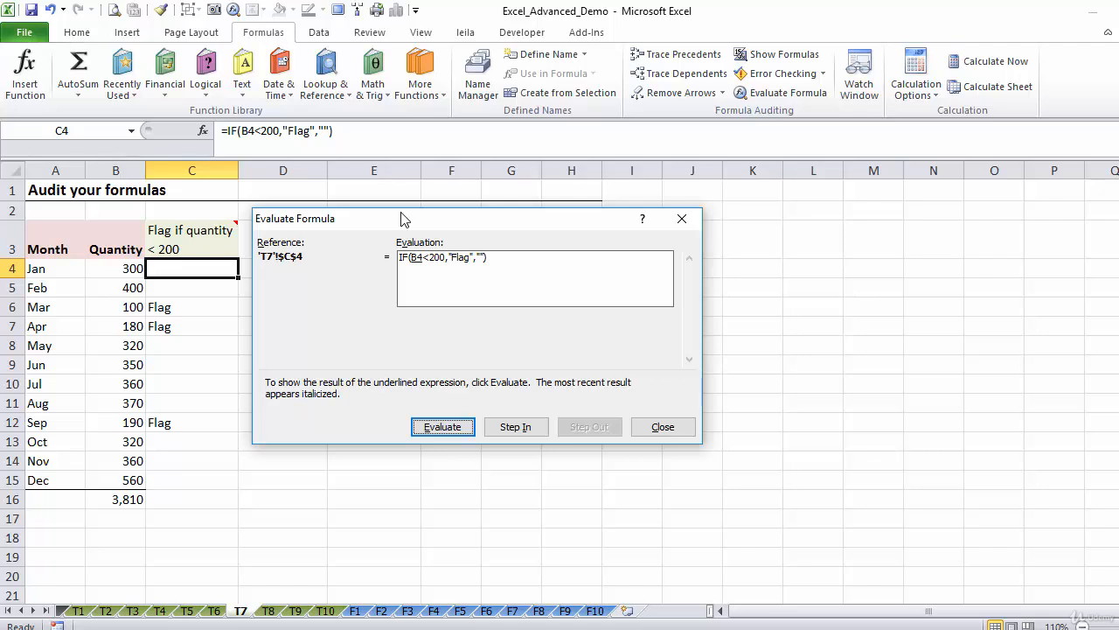
left_click(444, 429)
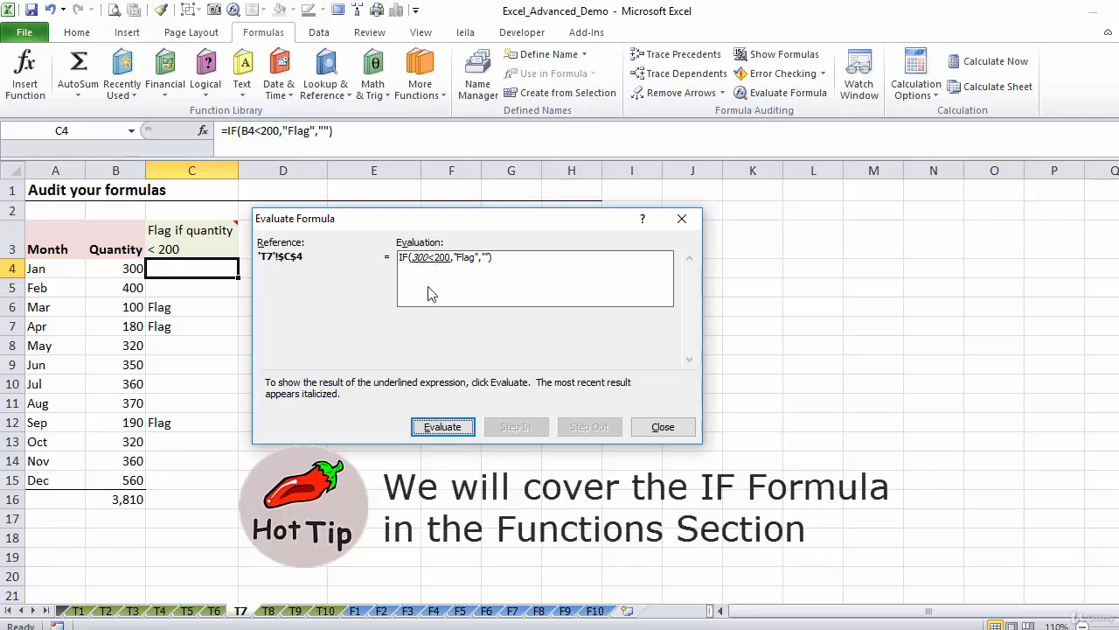
left_click(433, 426)
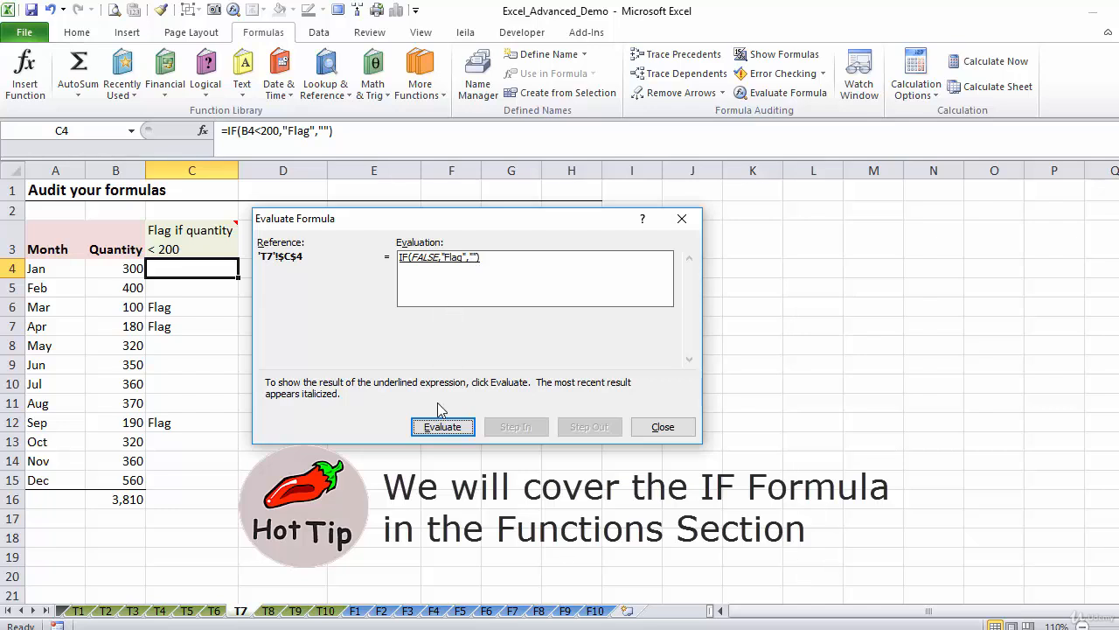
left_click(434, 429)
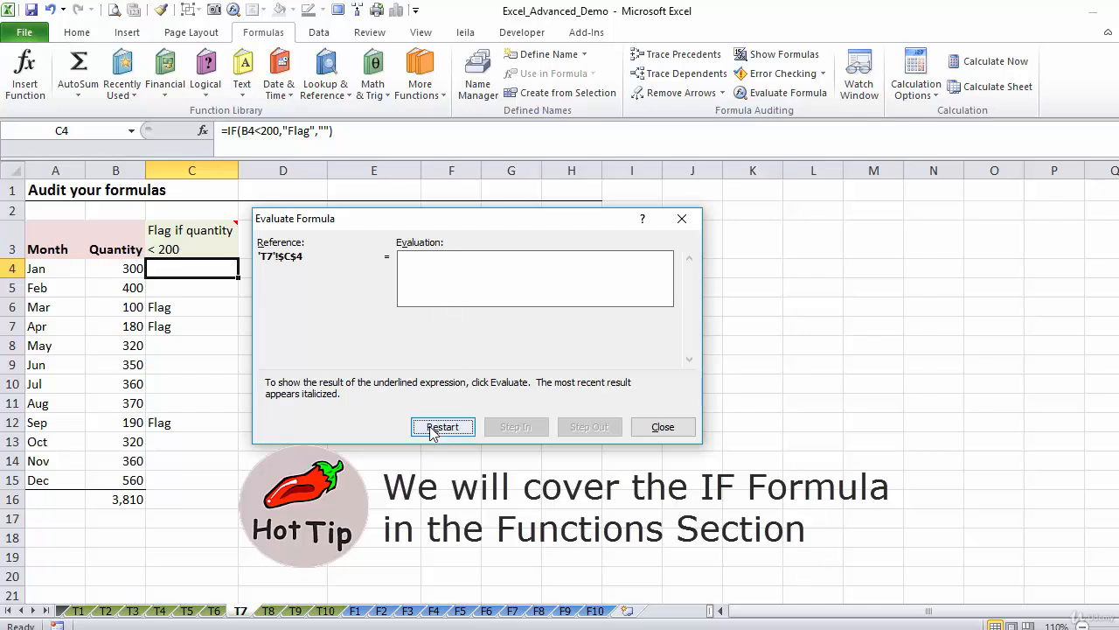
left_click(662, 427)
Evaluate March's flag formula in C6 part by part through to its final result
left_click(198, 307)
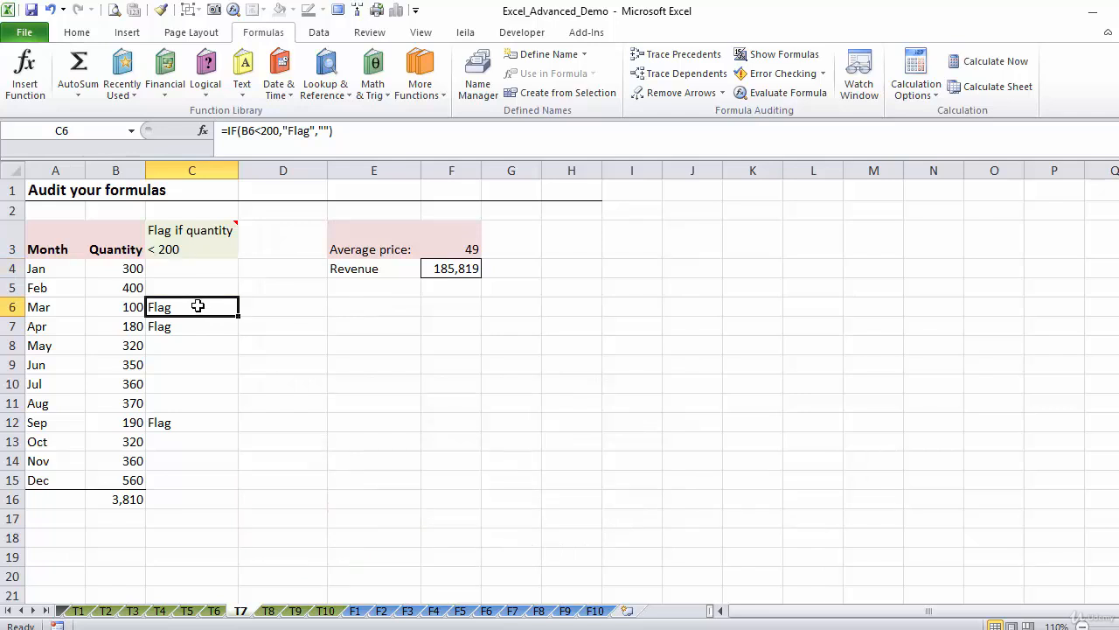
left_click(783, 95)
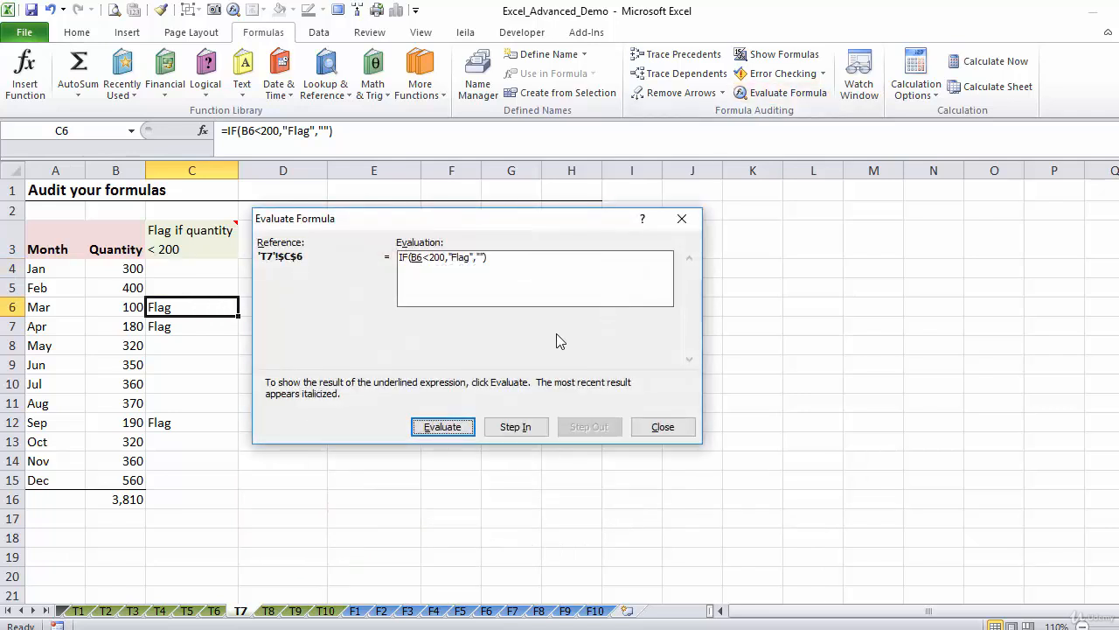
left_click(440, 429)
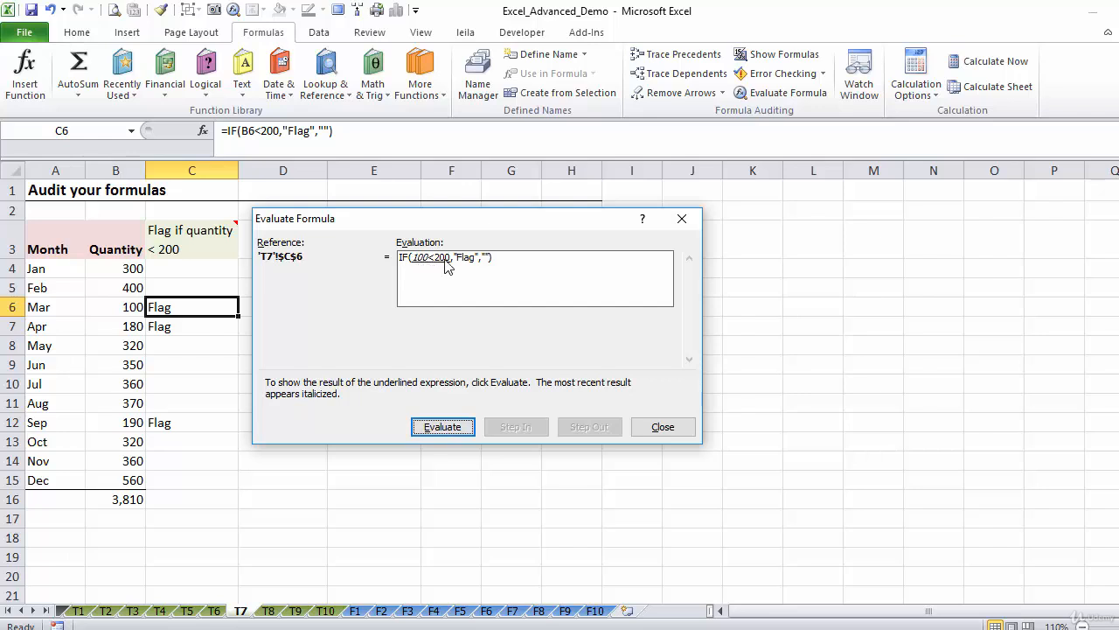
left_click(431, 427)
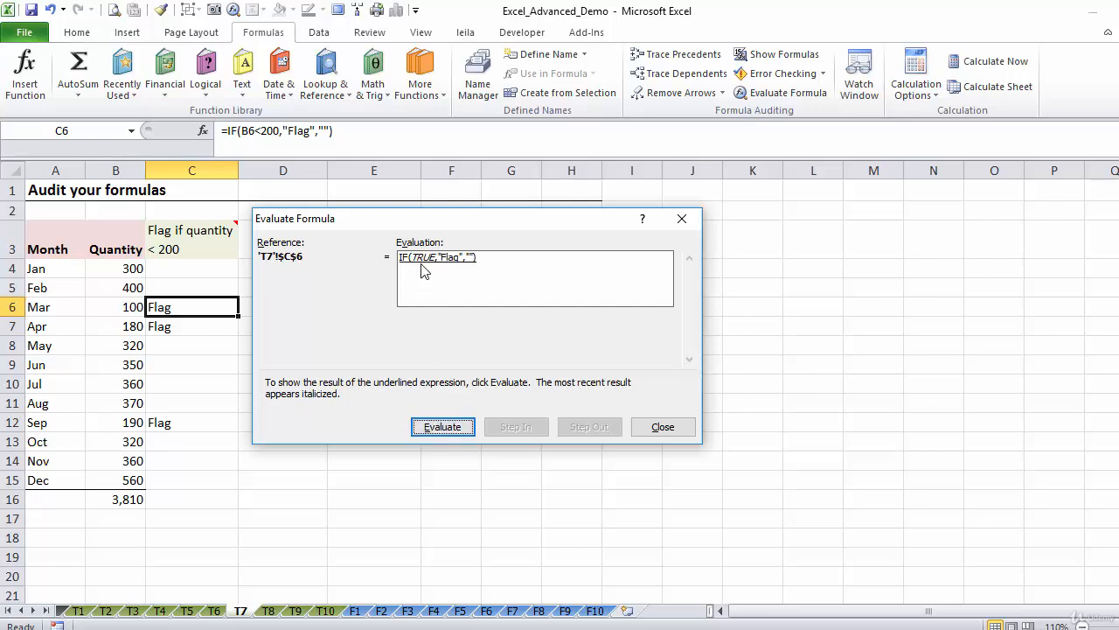
left_click(442, 425)
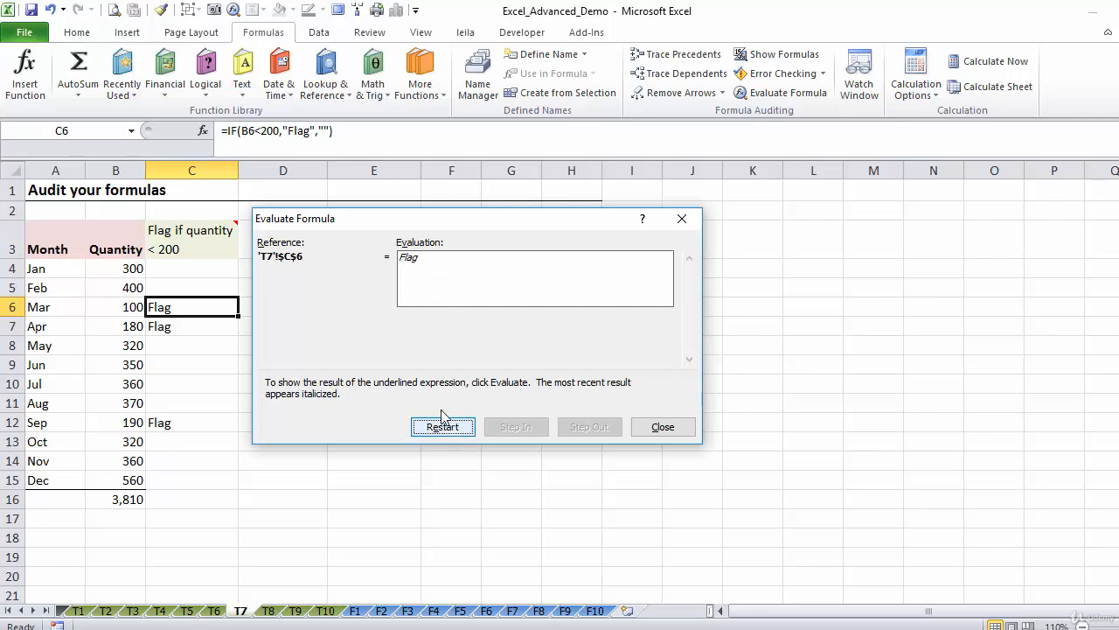
left_click(655, 427)
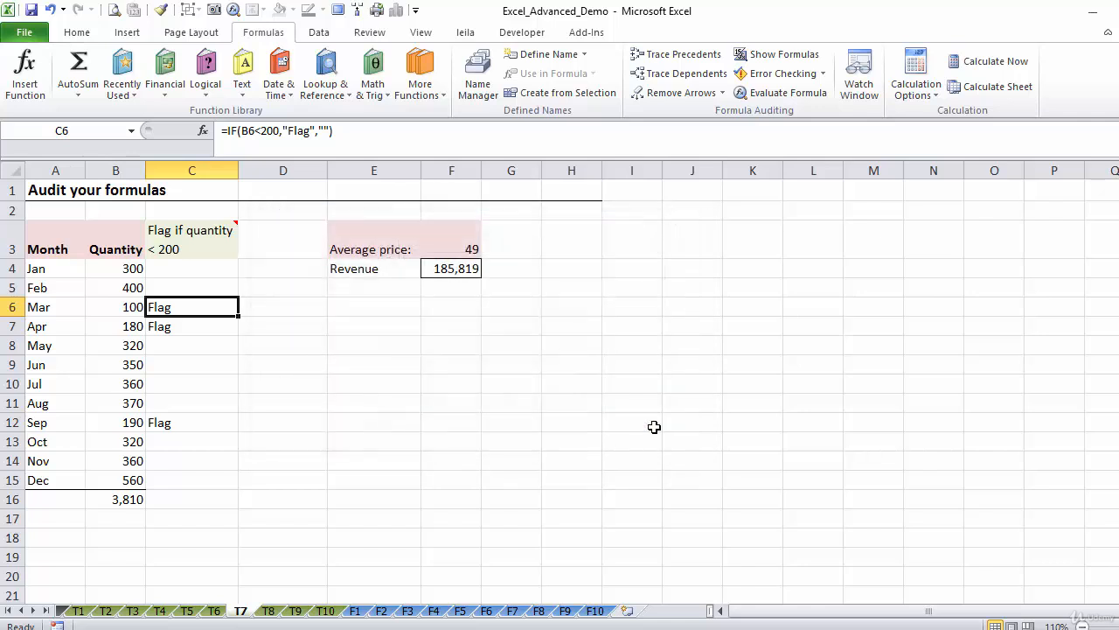
Evaluate the revenue formula in F4 part by part, and compare the result with the worksheet cell
left_click(448, 268)
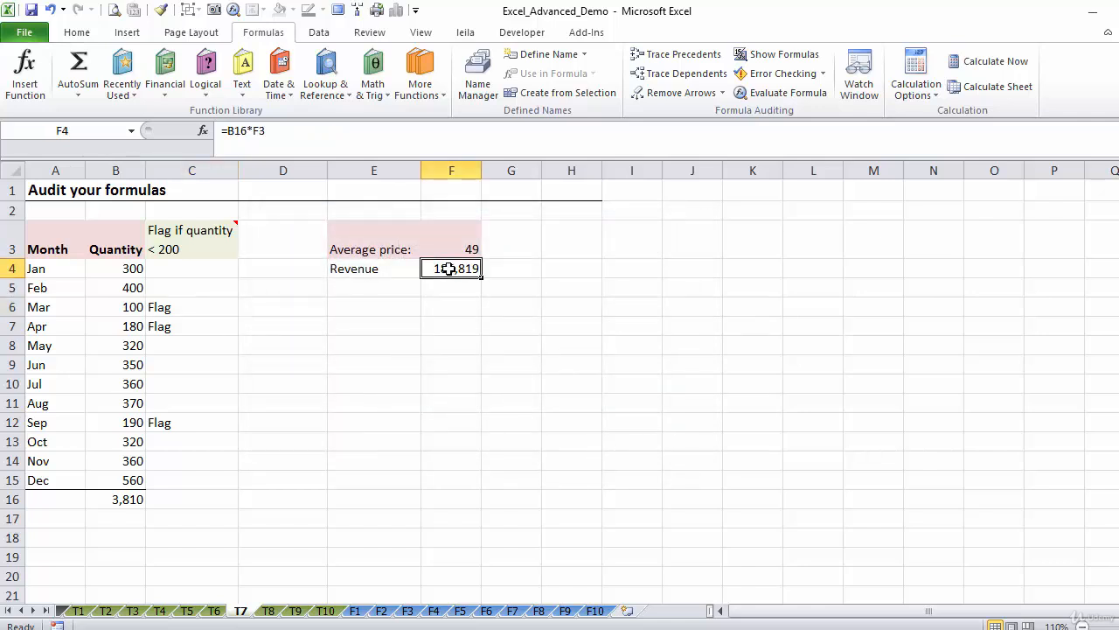
left_click(772, 95)
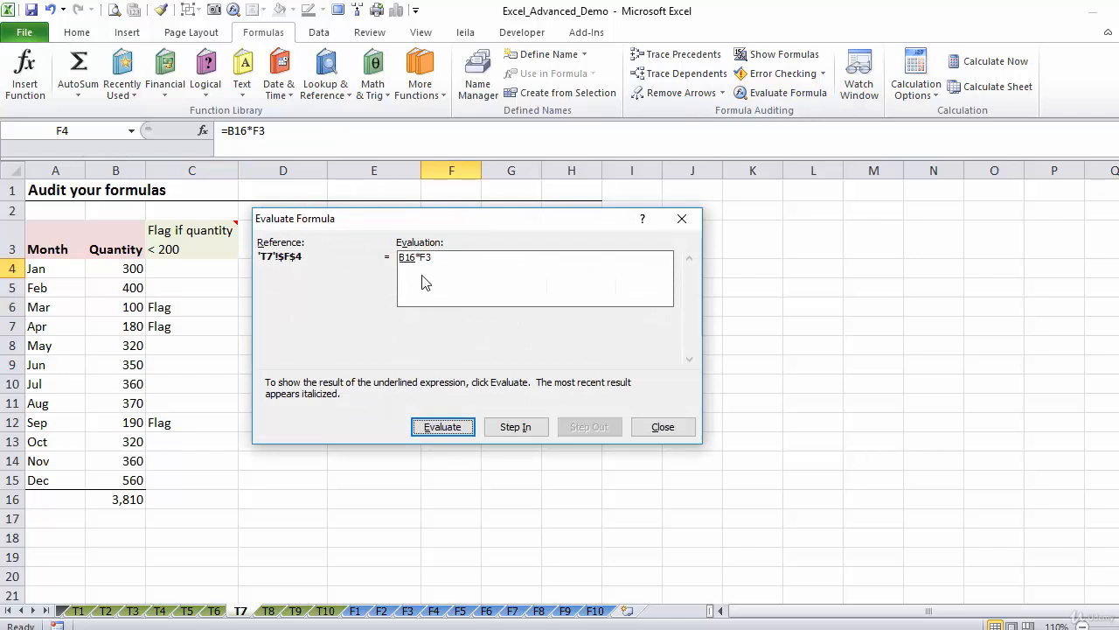
left_click(443, 426)
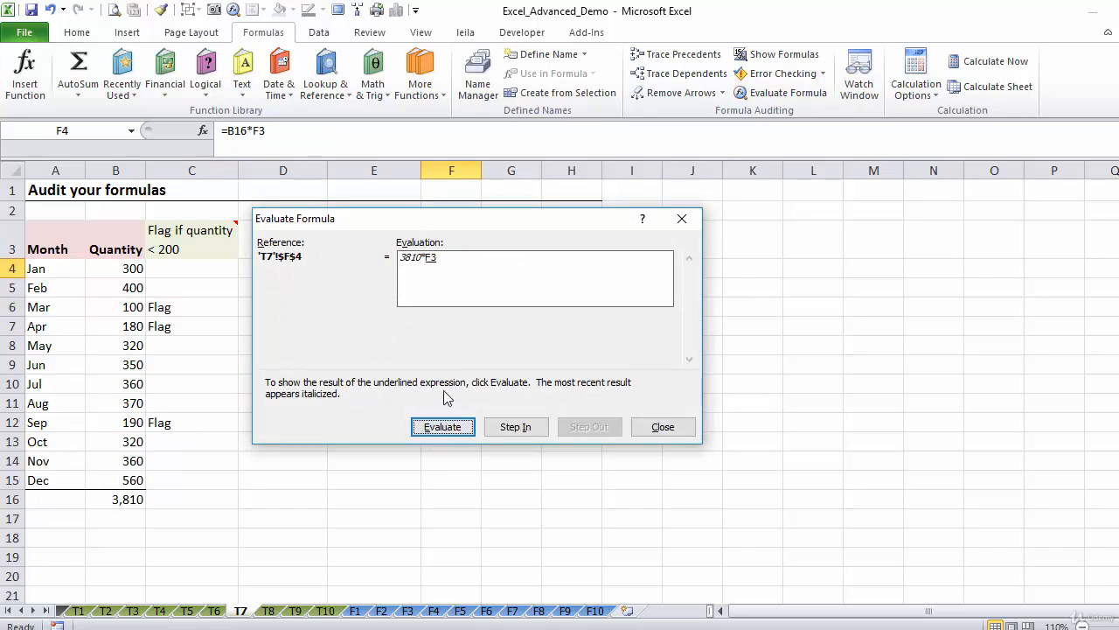
left_click(444, 427)
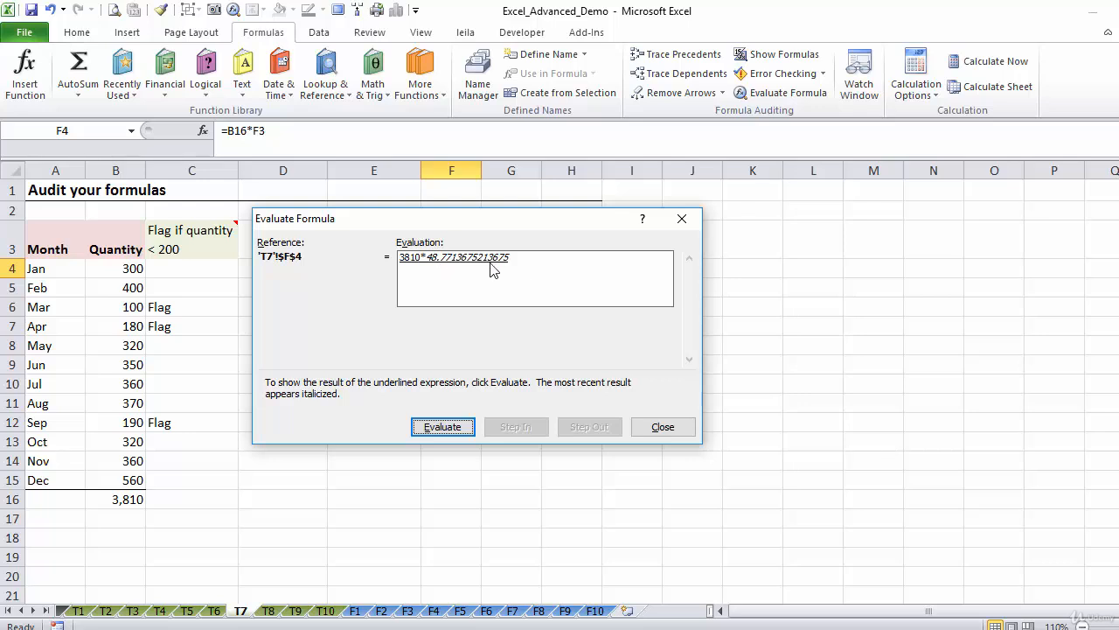
left_click(442, 426)
left_click_drag(488, 220, 459, 297)
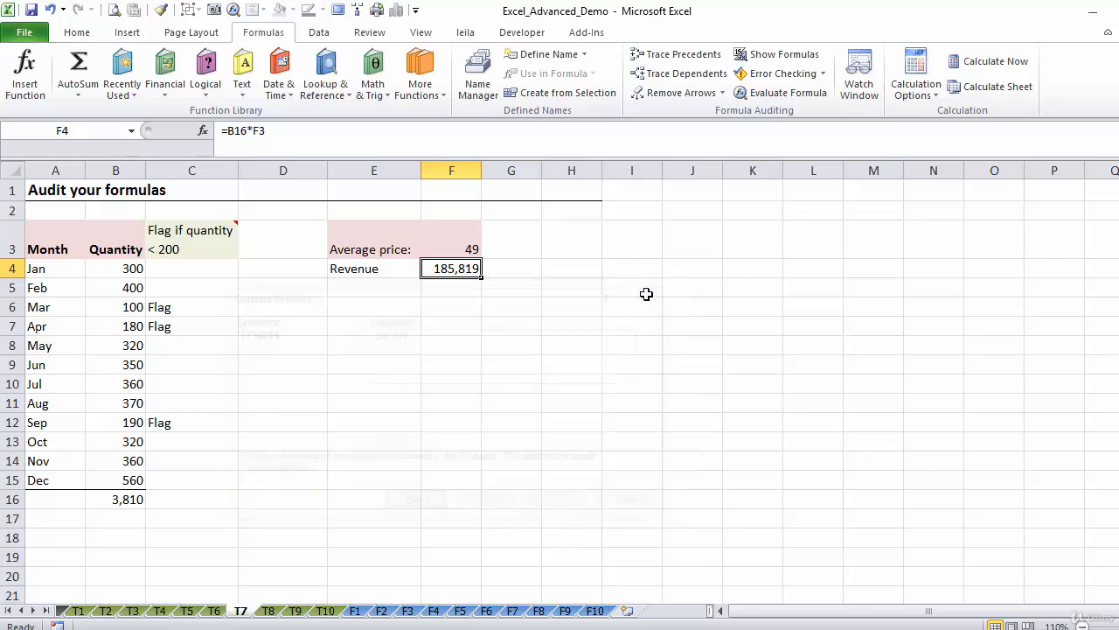
left_click(653, 295)
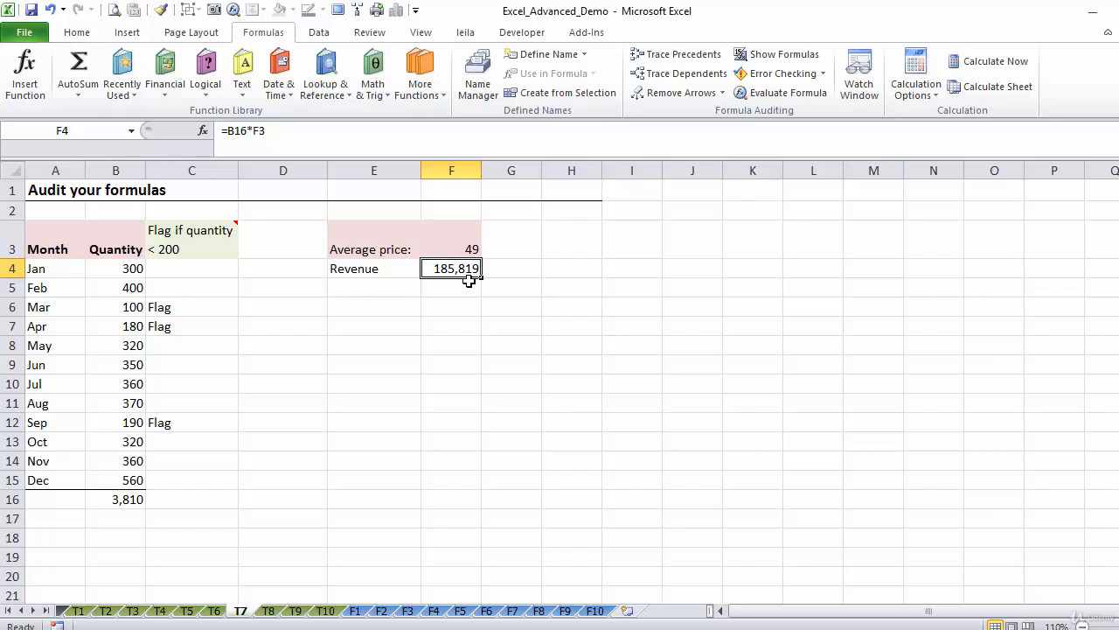
On sheet F6, evaluate D31's last-name formula through subtracting the first-name length from the full-name length, keeping the dialog clear of the names
left_click(486, 611)
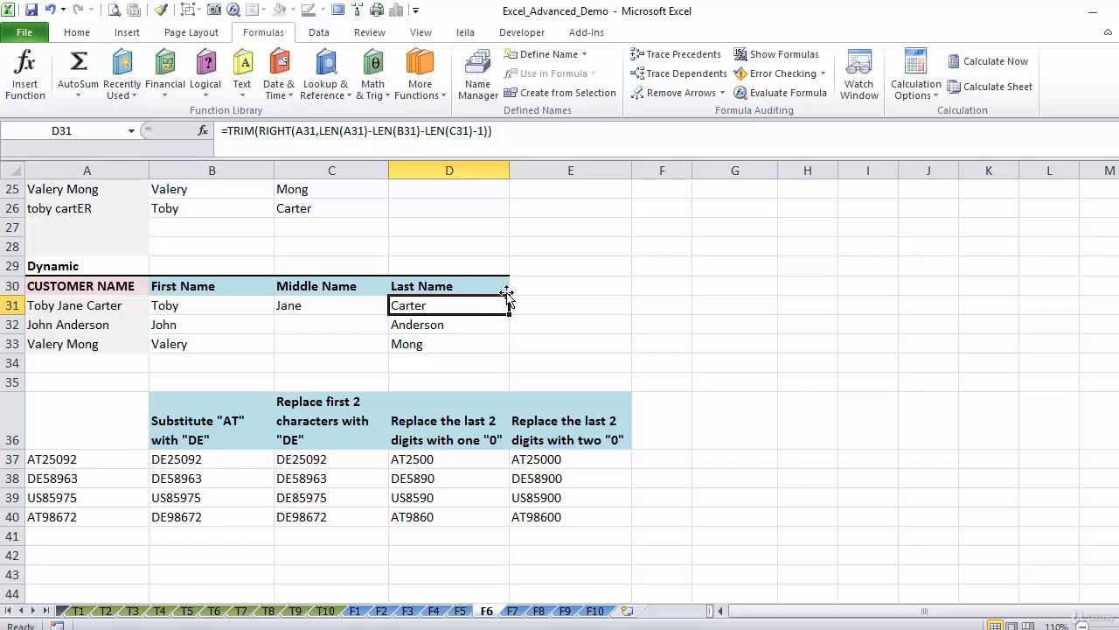
left_click(784, 96)
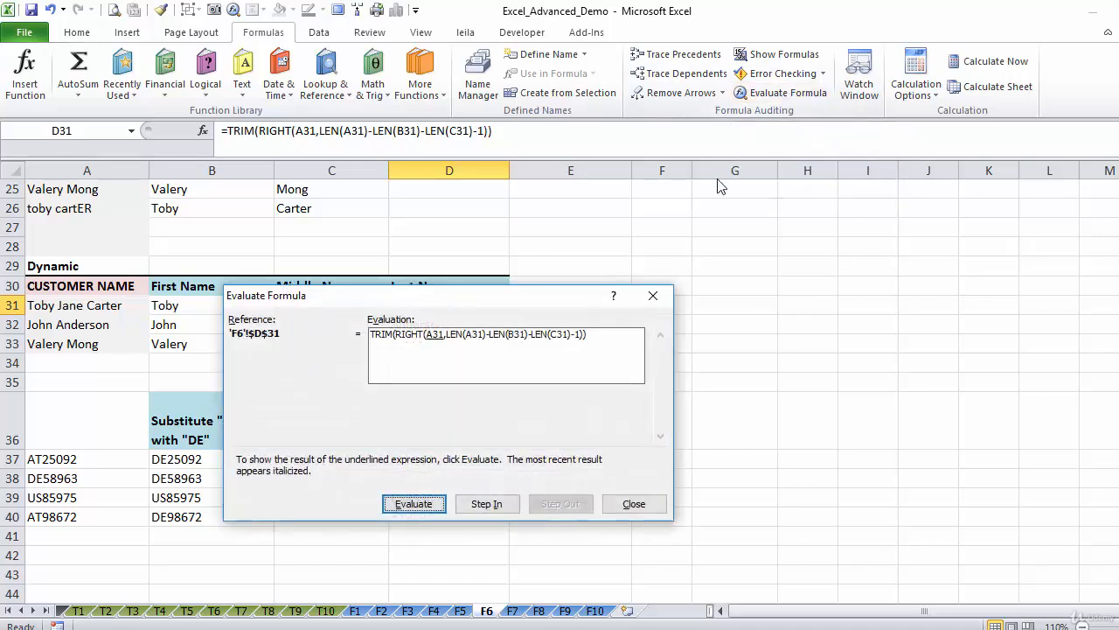
left_click_drag(617, 220, 764, 211)
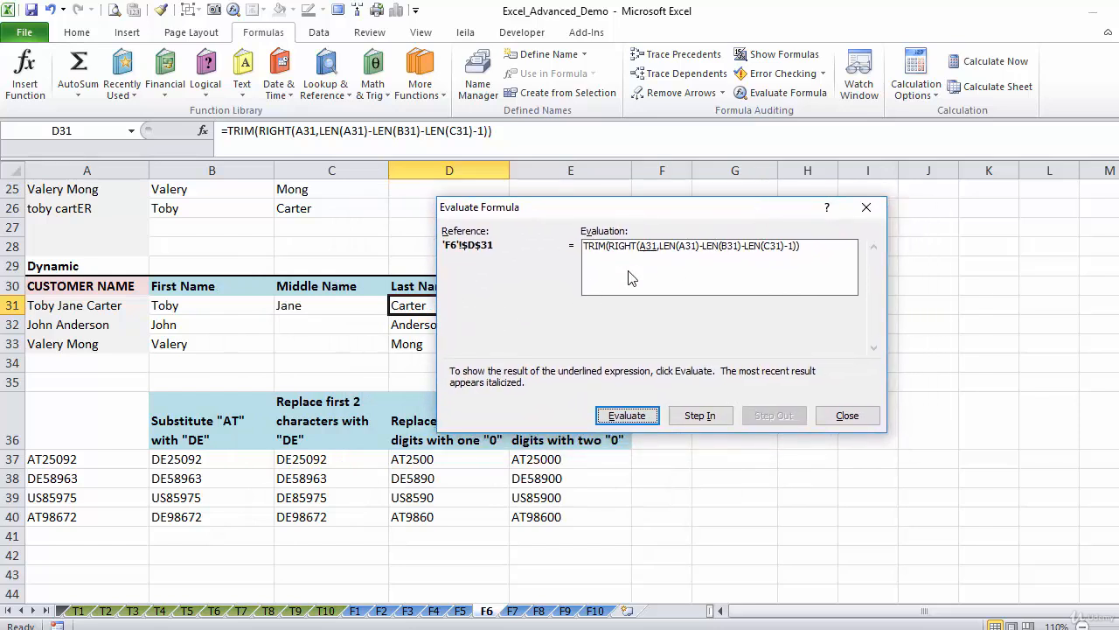
left_click(650, 411)
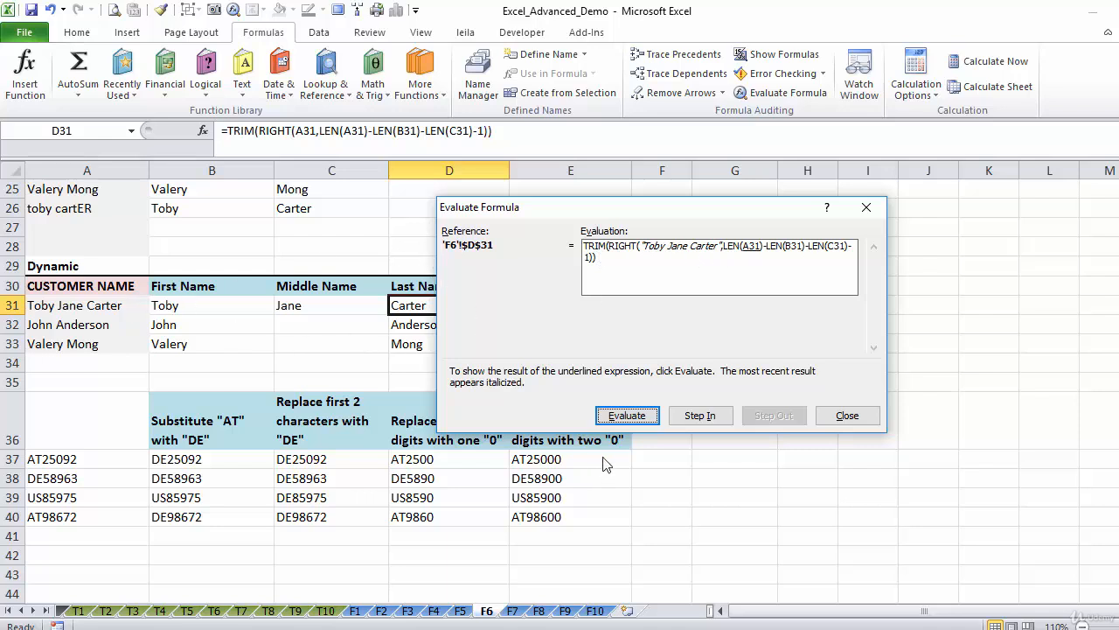
left_click(624, 417)
left_click(625, 417)
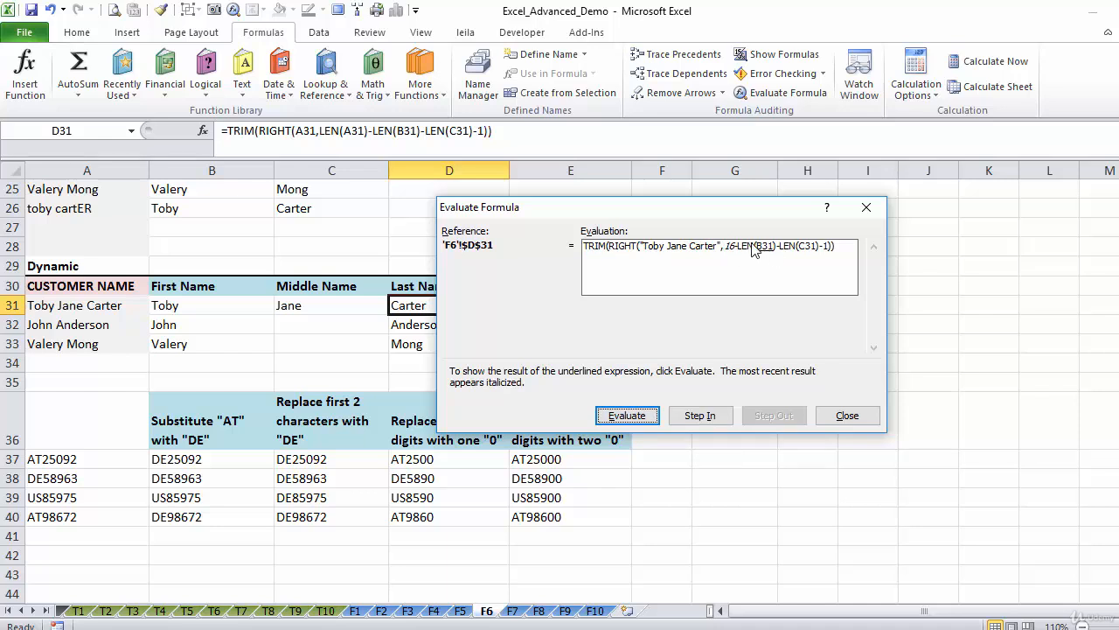
left_click(625, 417)
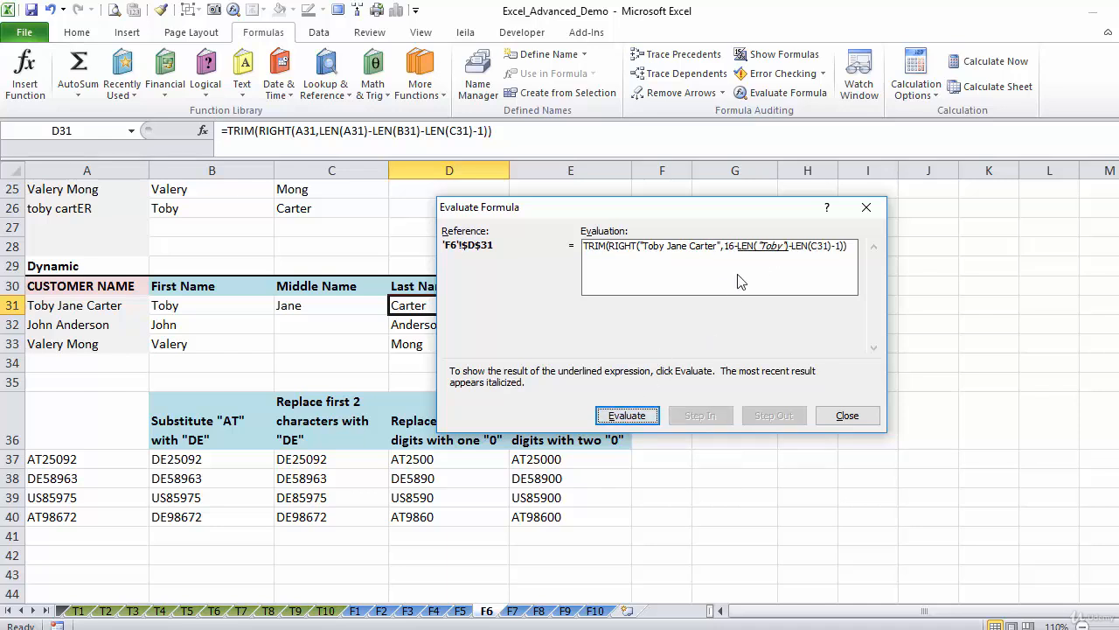
left_click(637, 417)
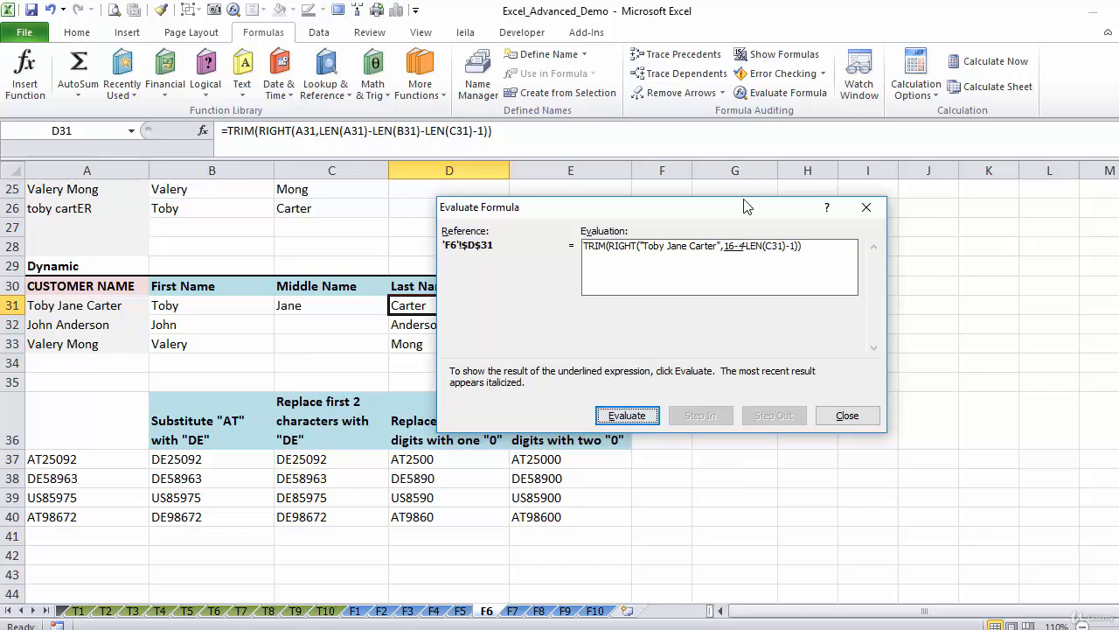
left_click(618, 418)
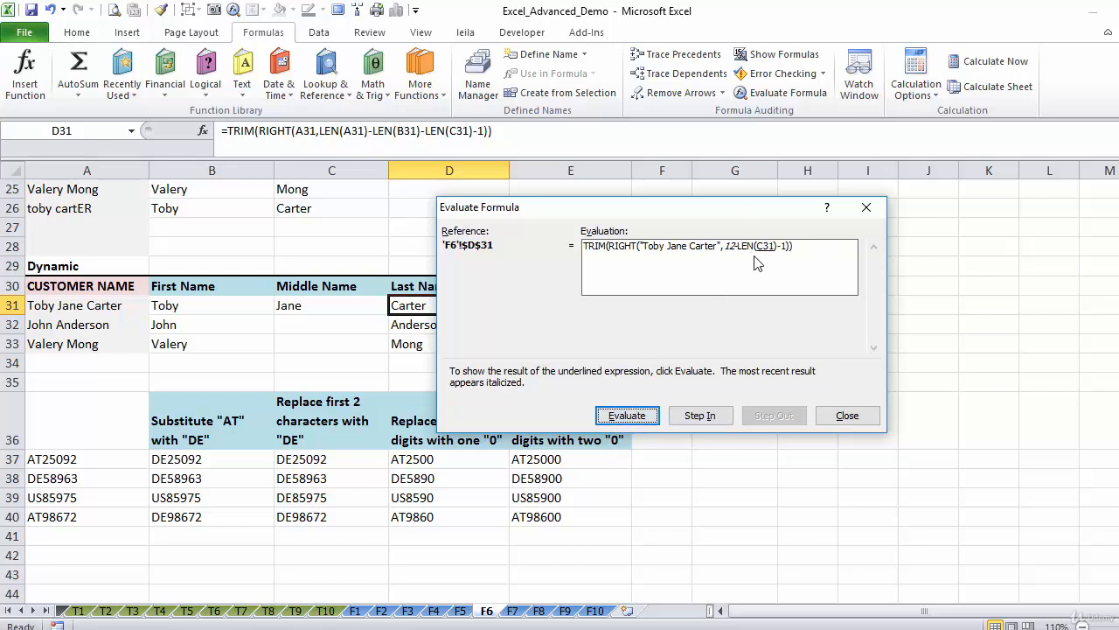
Evaluate the rest of D31's formula, from the middle-name length through RIGHT and TRIM to the final result, and close Evaluate Formula
left_click(631, 418)
left_click(632, 418)
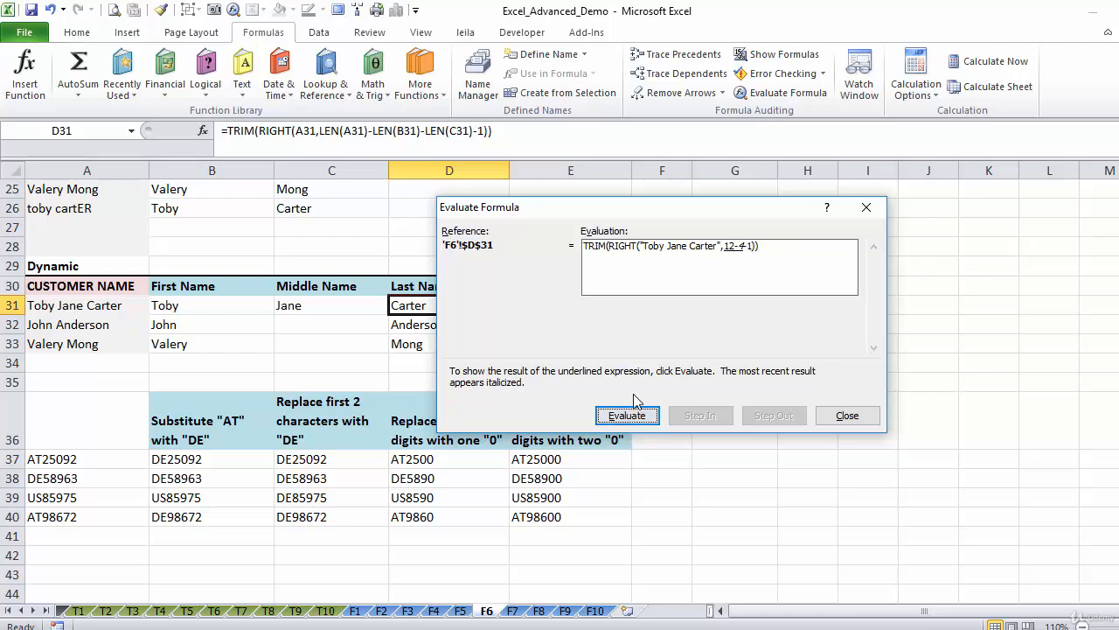
left_click(638, 416)
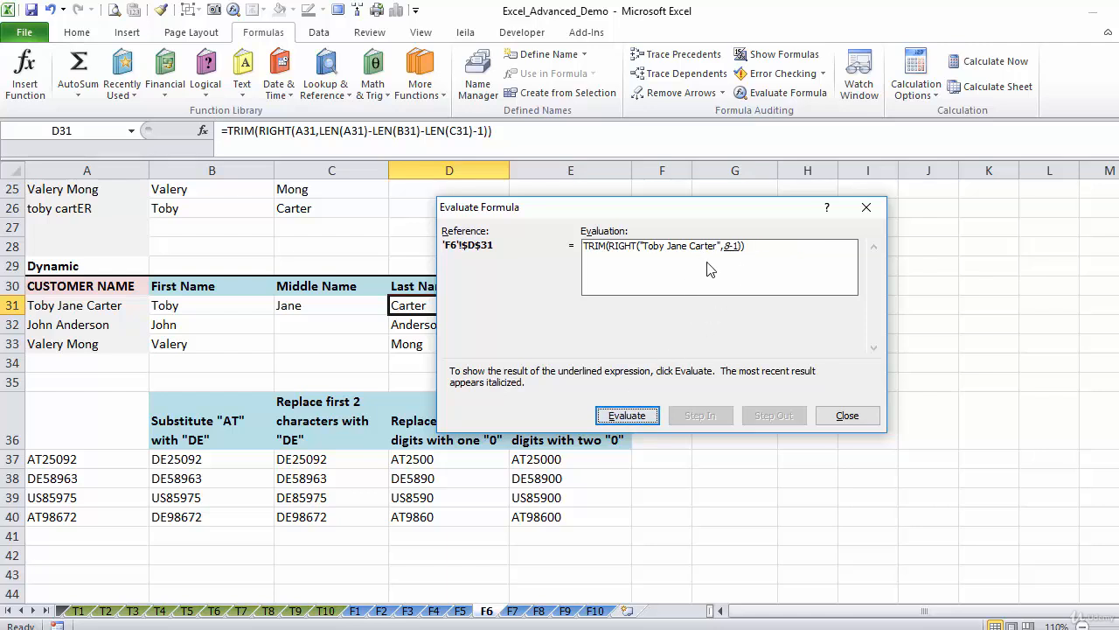
left_click(643, 415)
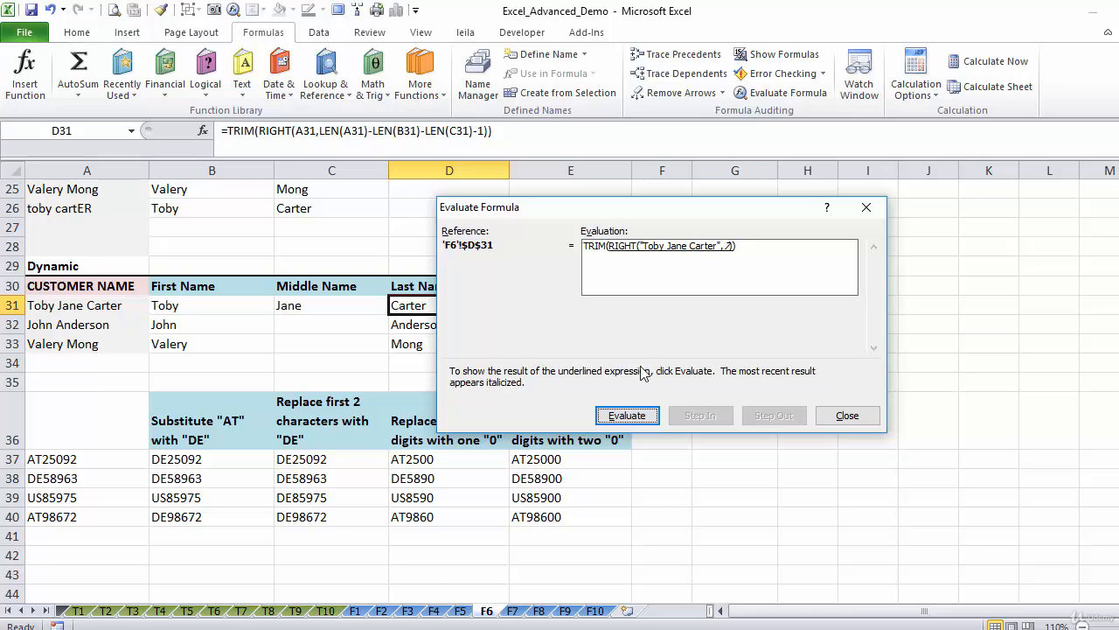
left_click(638, 416)
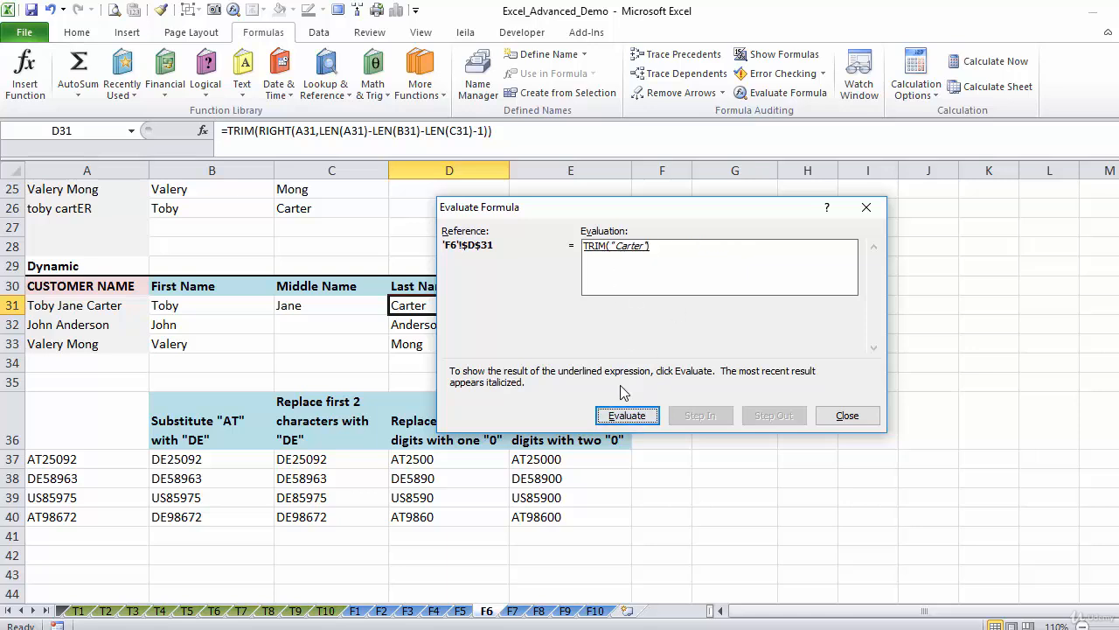
left_click(637, 416)
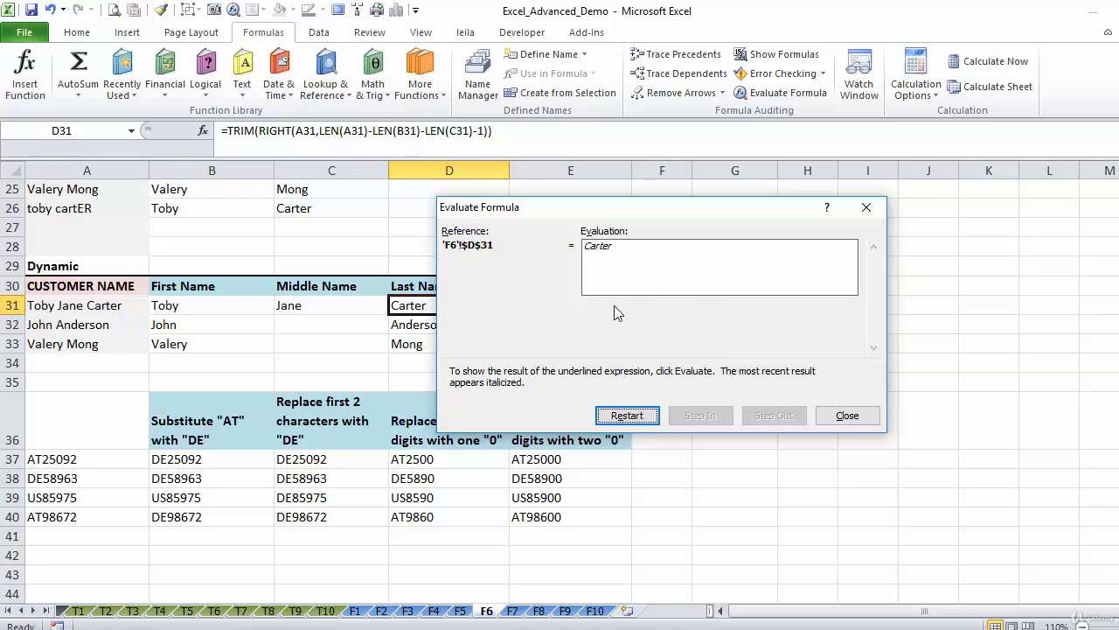
left_click(844, 417)
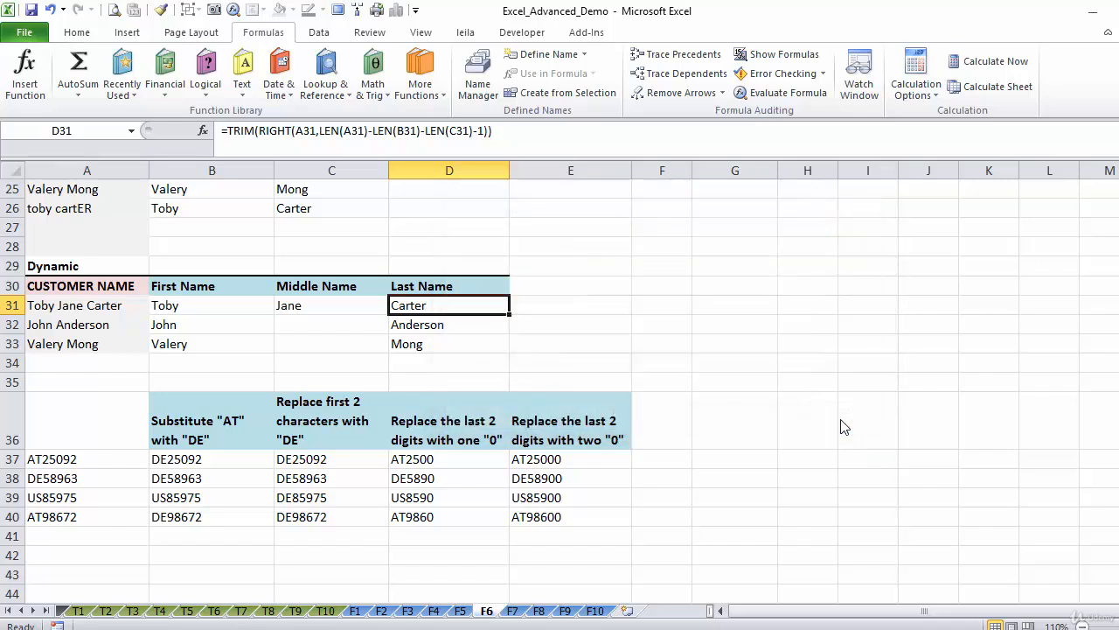